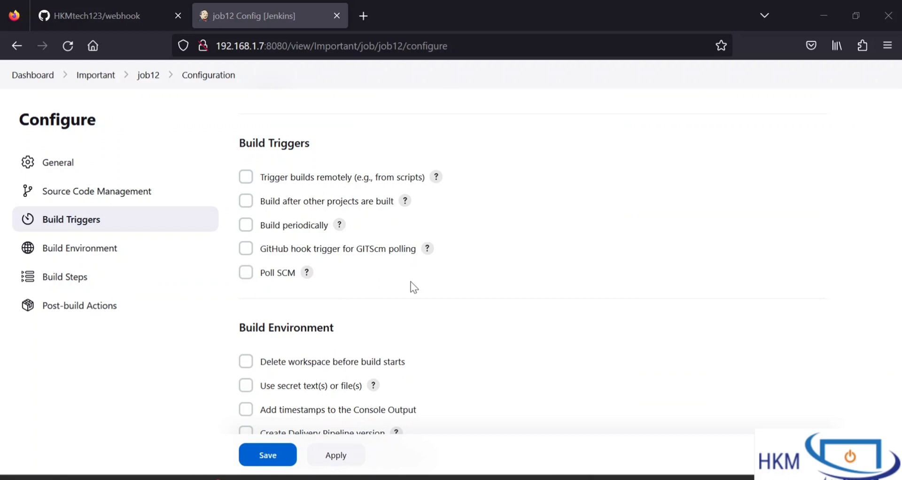
Enable the "GitHub hook trigger for GITScm polling" build trigger for job12.
{"action": "scroll", "coordinate": [484, 276], "scroll_direction": "up", "scroll_amount": 3}
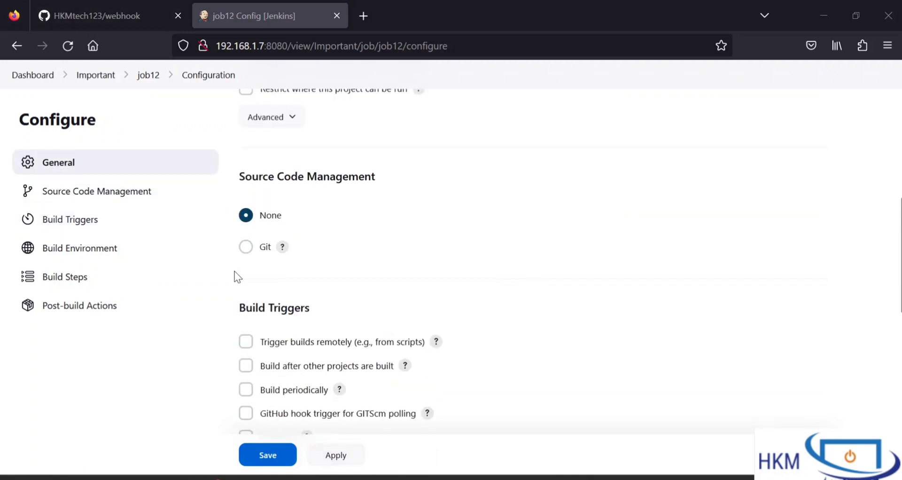
{"action": "scroll", "coordinate": [711, 232], "scroll_direction": "down", "scroll_amount": 2}
{"action": "scroll", "coordinate": [711, 229], "scroll_direction": "down", "scroll_amount": 1}
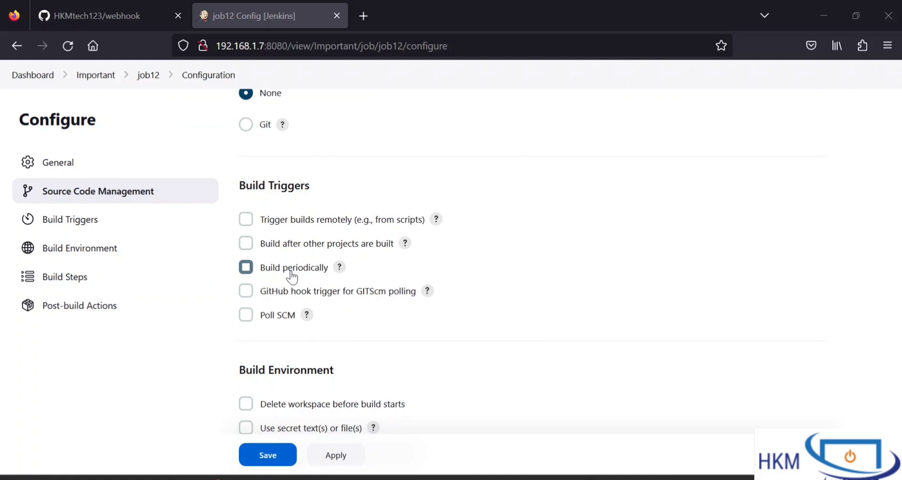
{"action": "scroll", "coordinate": [508, 249], "scroll_direction": "up", "scroll_amount": 3}
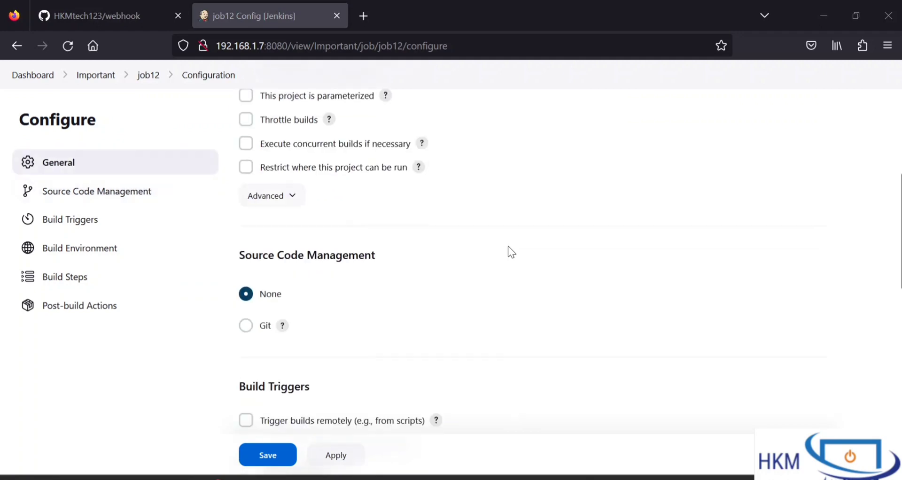
{"action": "scroll", "coordinate": [508, 249], "scroll_direction": "down", "scroll_amount": 10}
{"action": "scroll", "coordinate": [508, 249], "scroll_direction": "up", "scroll_amount": 1}
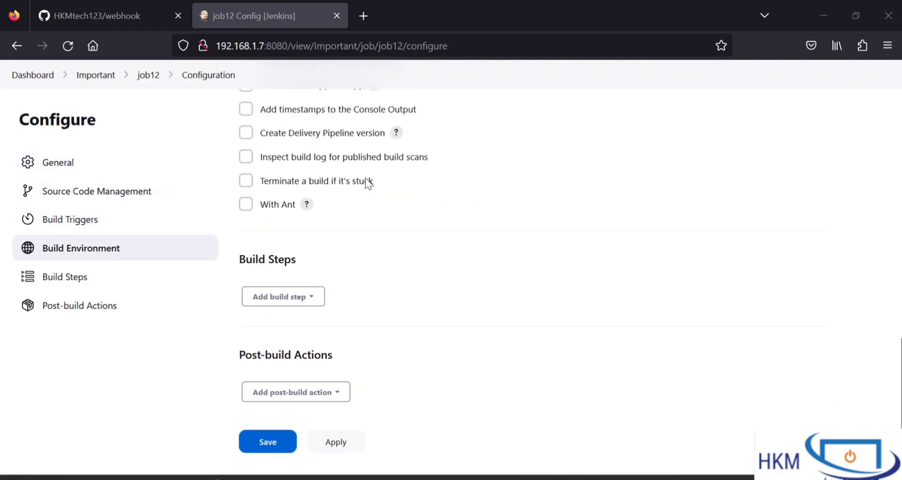
{"action": "scroll", "coordinate": [437, 96], "scroll_direction": "up", "scroll_amount": 9}
{"action": "scroll", "coordinate": [308, 332], "scroll_direction": "down", "scroll_amount": 2}
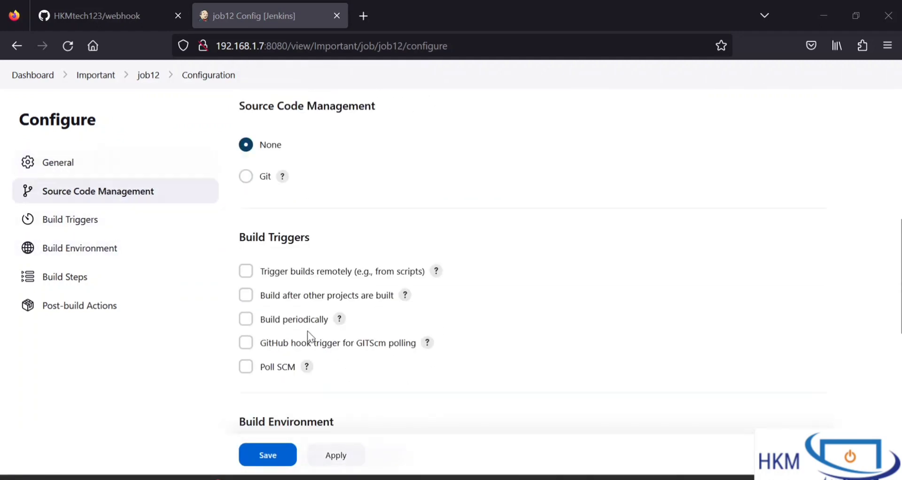
{"action": "left_click", "coordinate": [275, 348]}
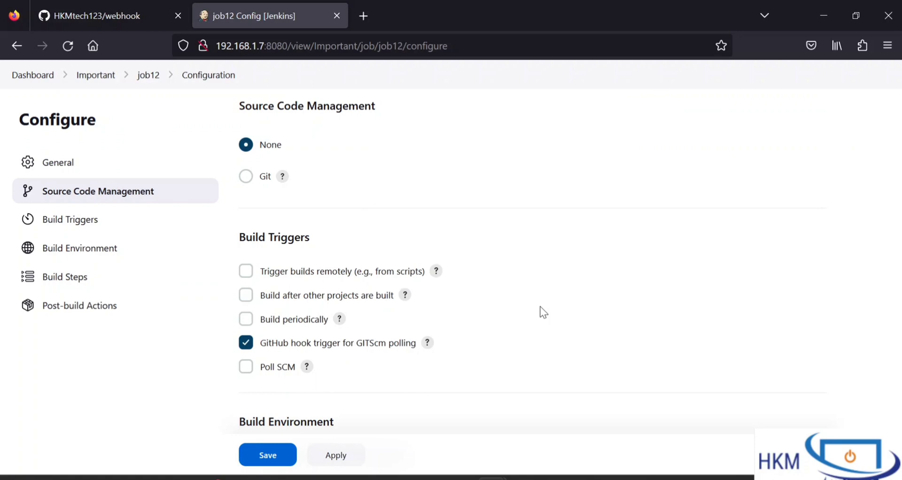
Set job12's source code management to Git.
{"action": "scroll", "coordinate": [540, 307], "scroll_direction": "up", "scroll_amount": 10}
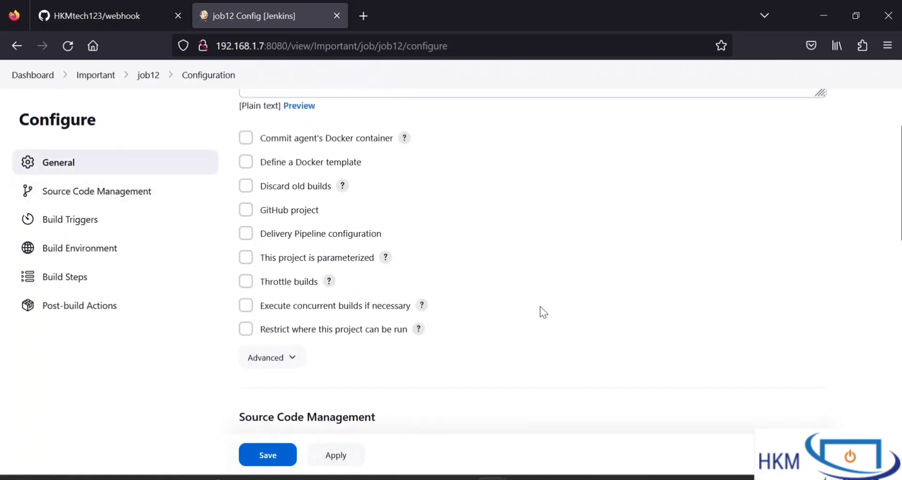
{"action": "scroll", "coordinate": [539, 306], "scroll_direction": "down", "scroll_amount": 6}
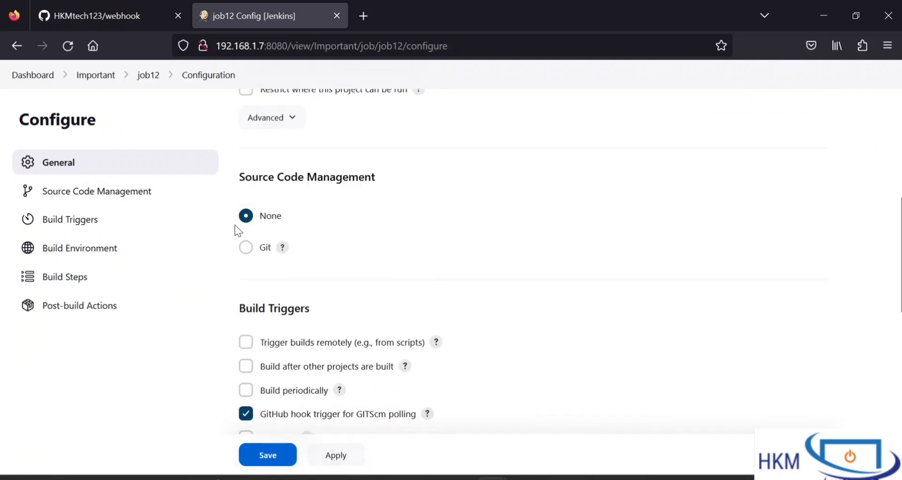
{"action": "left_click", "coordinate": [247, 249]}
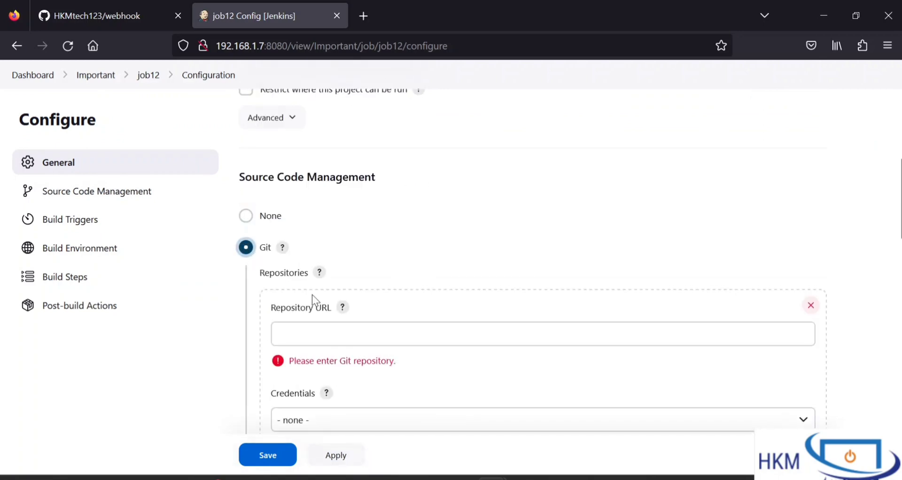
{"action": "left_click", "coordinate": [315, 339]}
{"action": "left_click", "coordinate": [128, 5]}
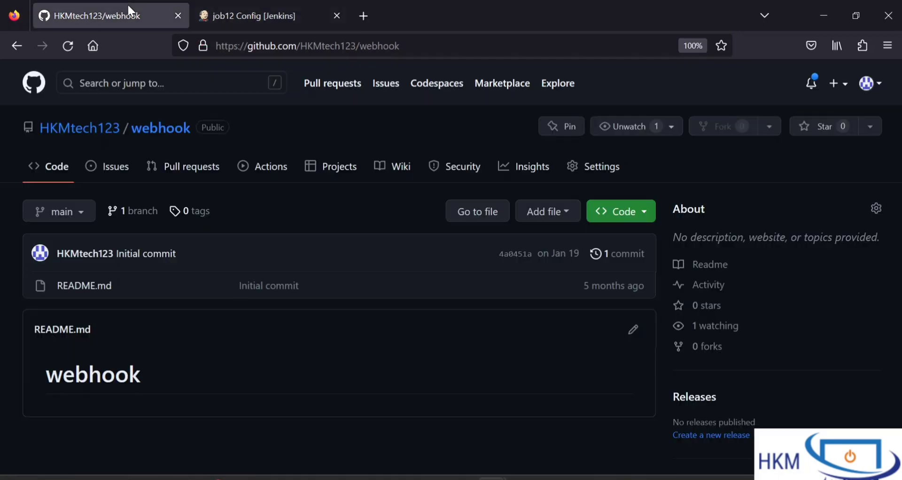
{"action": "left_click", "coordinate": [636, 217]}
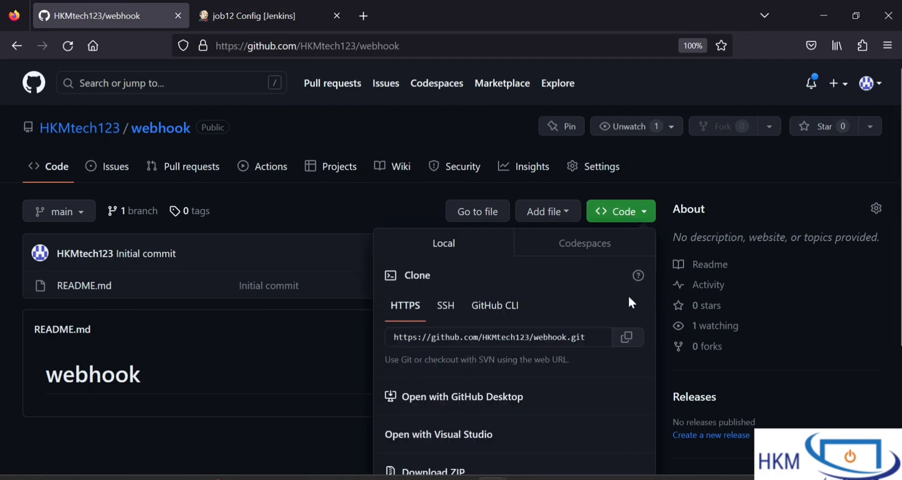
{"action": "left_click", "coordinate": [628, 337]}
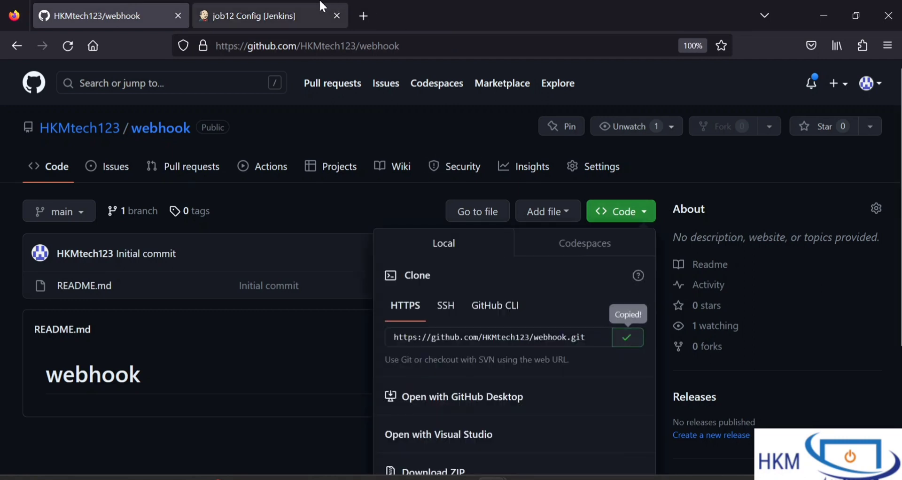
{"action": "left_click", "coordinate": [258, 10]}
{"action": "key", "text": "ctrl+v"}
Save the job12 configuration with the Git repository and its default branch and credential settings.
{"action": "scroll", "coordinate": [386, 334], "scroll_direction": "down", "scroll_amount": 3}
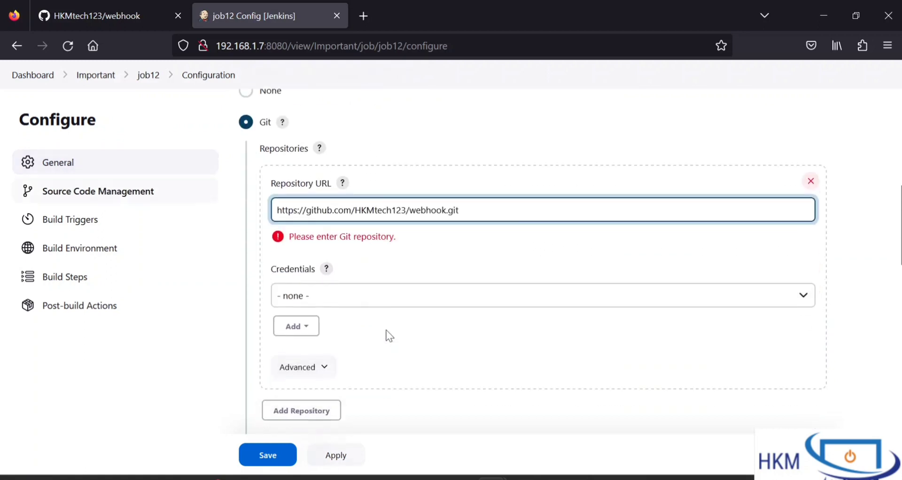
{"action": "scroll", "coordinate": [368, 303], "scroll_direction": "down", "scroll_amount": 3}
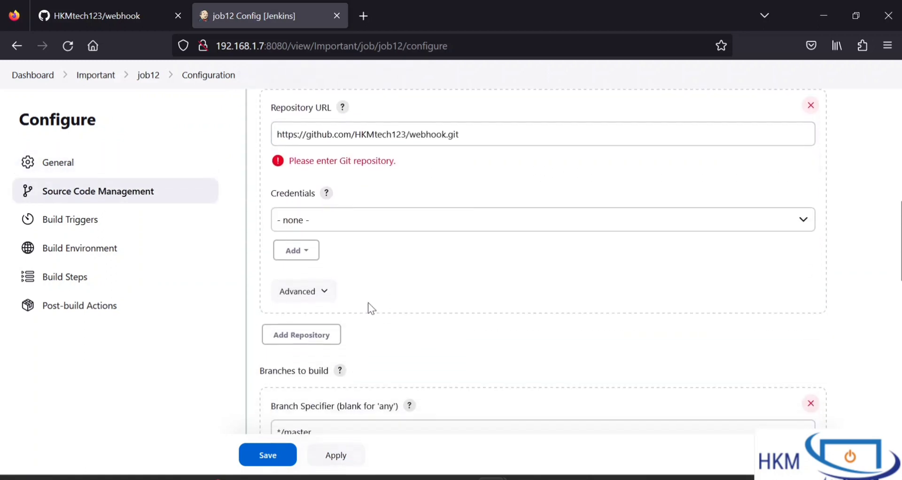
{"action": "left_click", "coordinate": [268, 456]}
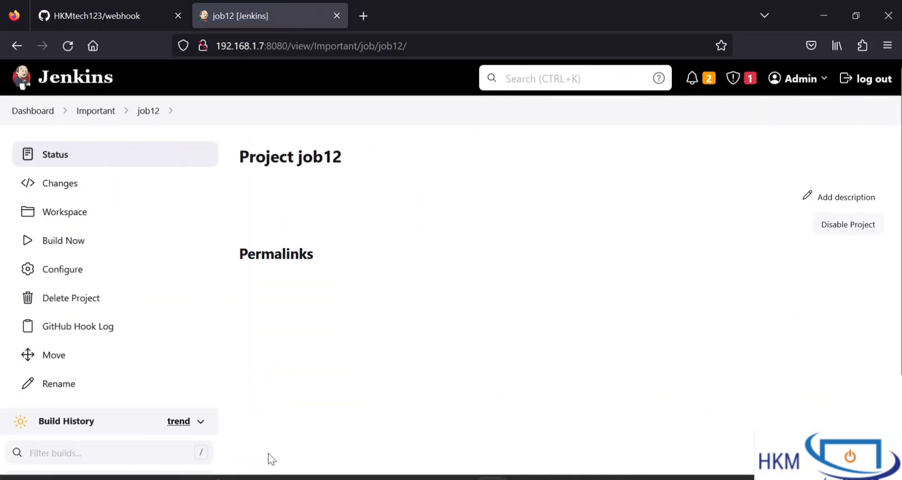
{"action": "scroll", "coordinate": [511, 330], "scroll_direction": "down", "scroll_amount": 3}
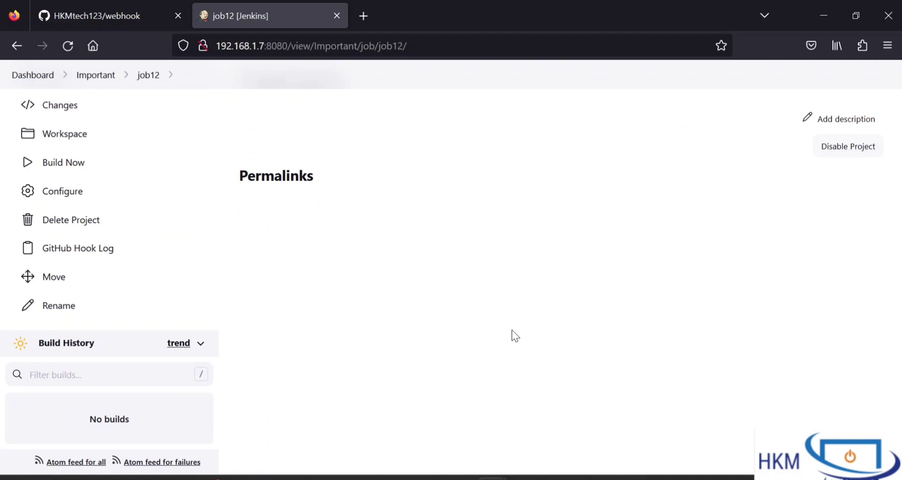
Switch to GitHub, close the clone options and open the webhook repository's settings.
{"action": "left_click", "coordinate": [86, 21]}
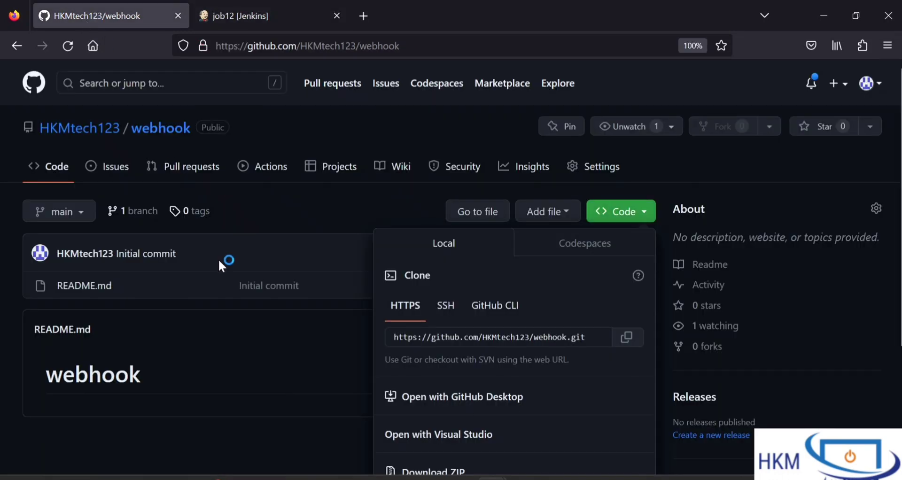
{"action": "left_click", "coordinate": [299, 217]}
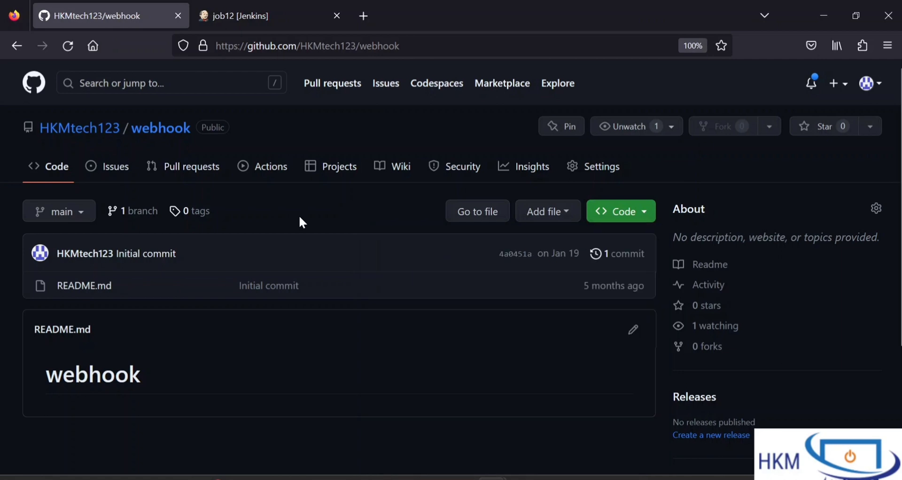
{"action": "left_click", "coordinate": [585, 177]}
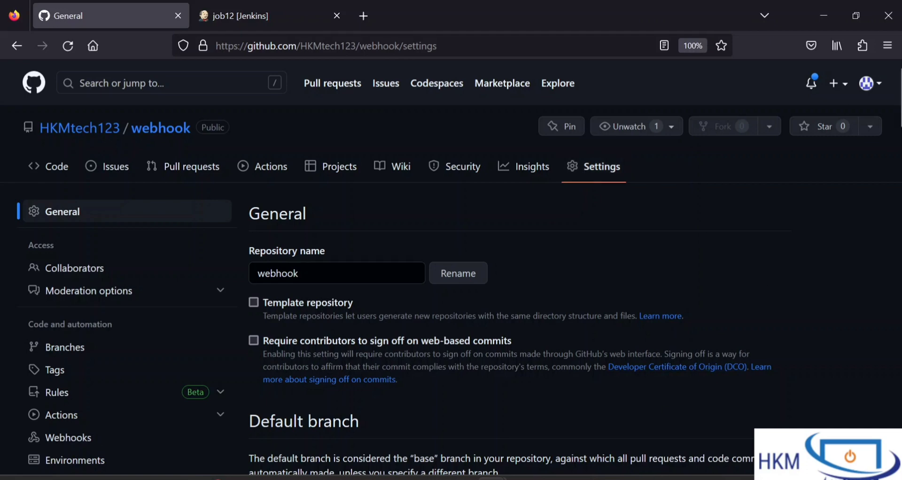
Switch to the Git Bash terminal and list the files in the local webhook repository with ls.
{"action": "left_click", "coordinate": [644, 479]}
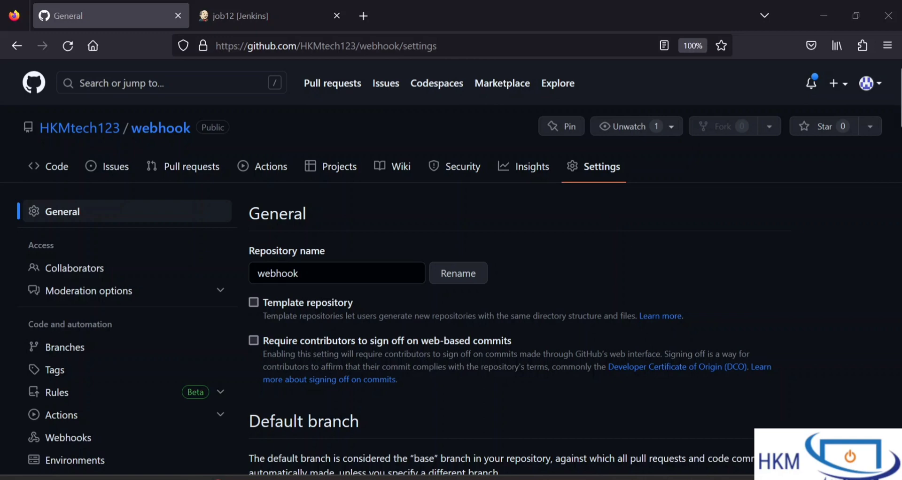
{"action": "left_click", "coordinate": [617, 478]}
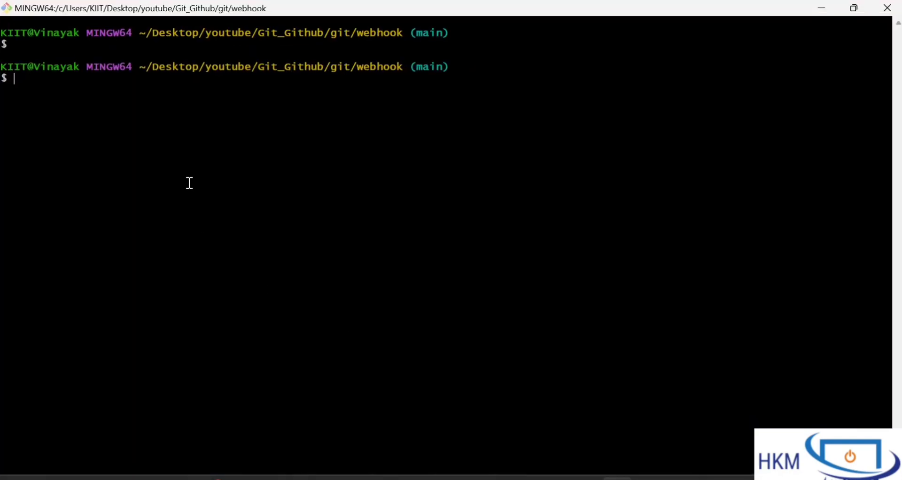
{"action": "type", "text": "ls"}
{"action": "key", "text": "Return"}
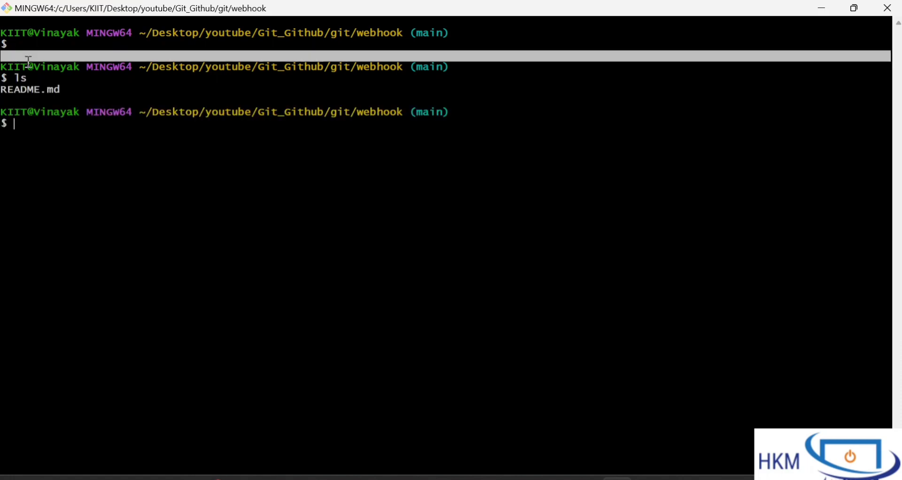
{"action": "key", "text": "alt+Tab"}
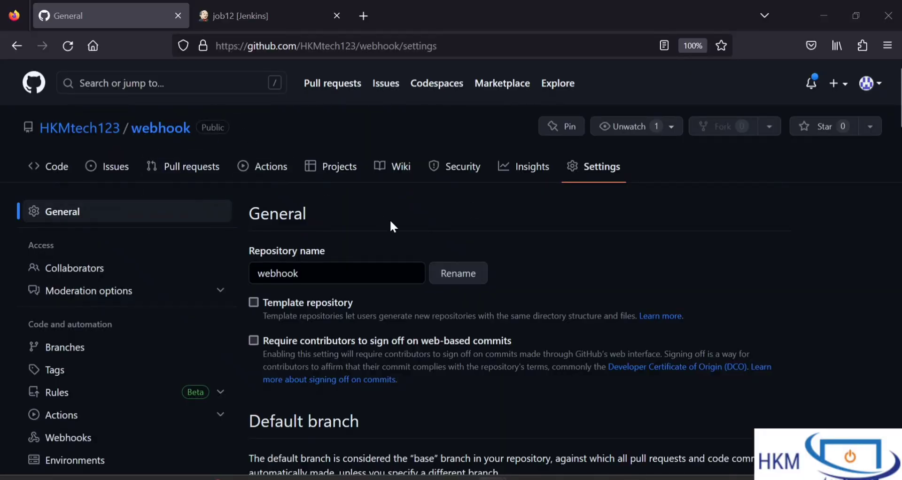
{"action": "key", "text": "alt+Tab"}
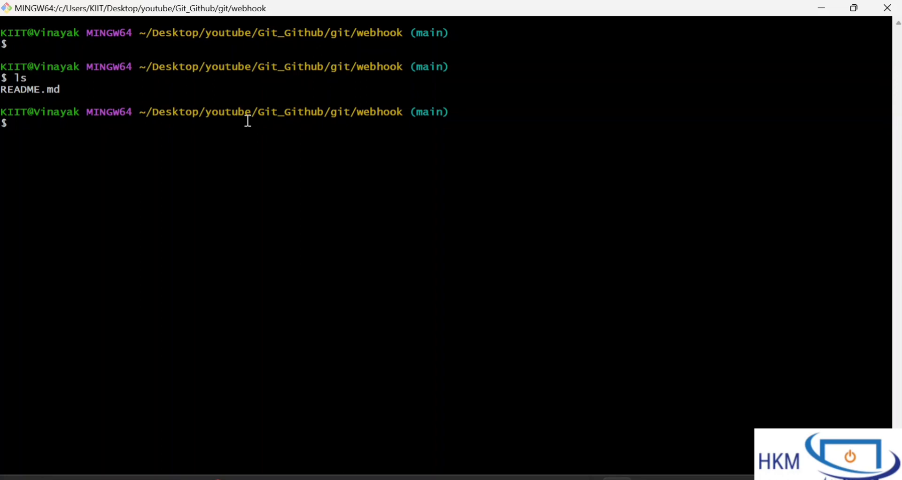
{"action": "type", "text": "gjer"}
{"action": "key", "text": "BackSpace"}
{"action": "key", "text": "BackSpace"}
{"action": "key", "text": "BackSpace"}
{"action": "key", "text": "BackSpace"}
{"action": "key", "text": "alt+Tab"}
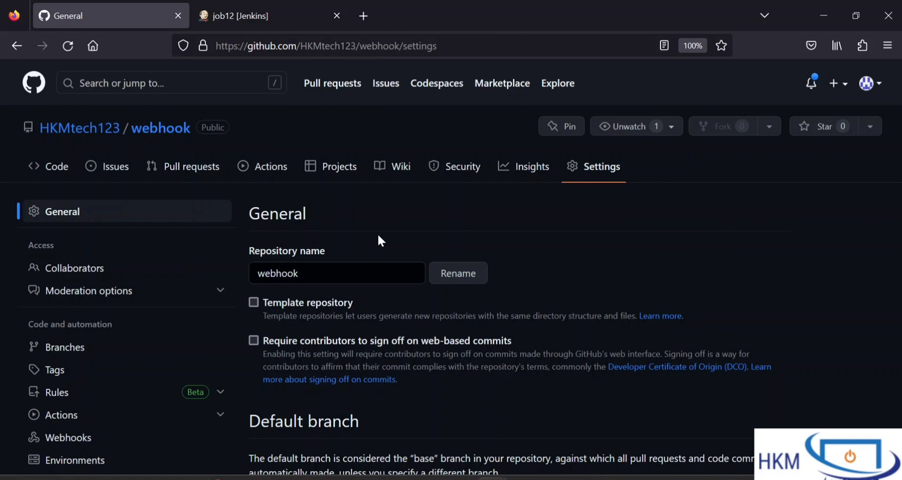
{"action": "key", "text": "alt+Tab"}
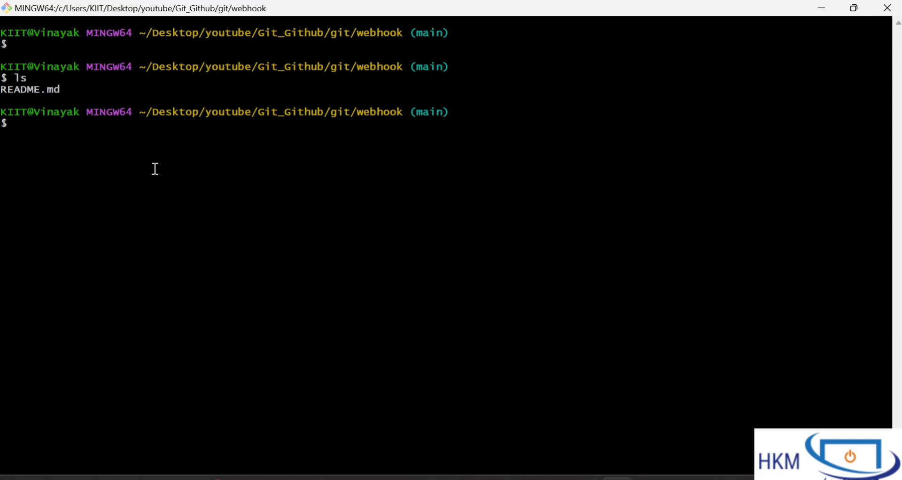
{"action": "left_click_drag", "start_coordinate": [154, 167], "coordinate": [330, 240]}
{"action": "left_click", "coordinate": [330, 240]}
{"action": "left_click_drag", "start_coordinate": [97, 81], "coordinate": [229, 128]}
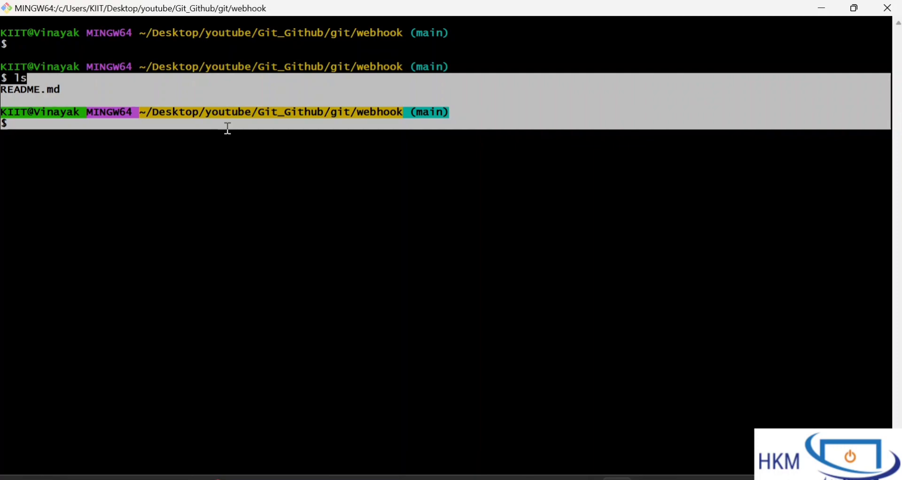
Switch back to GitHub and open the Webhooks page of the webhook repository's settings.
{"action": "key", "text": "alt+Tab"}
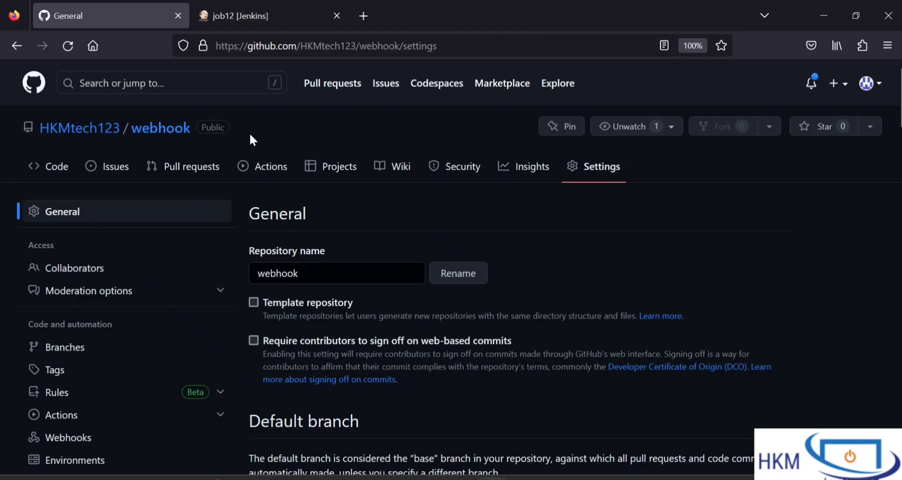
{"action": "scroll", "coordinate": [348, 218], "scroll_direction": "down", "scroll_amount": 2}
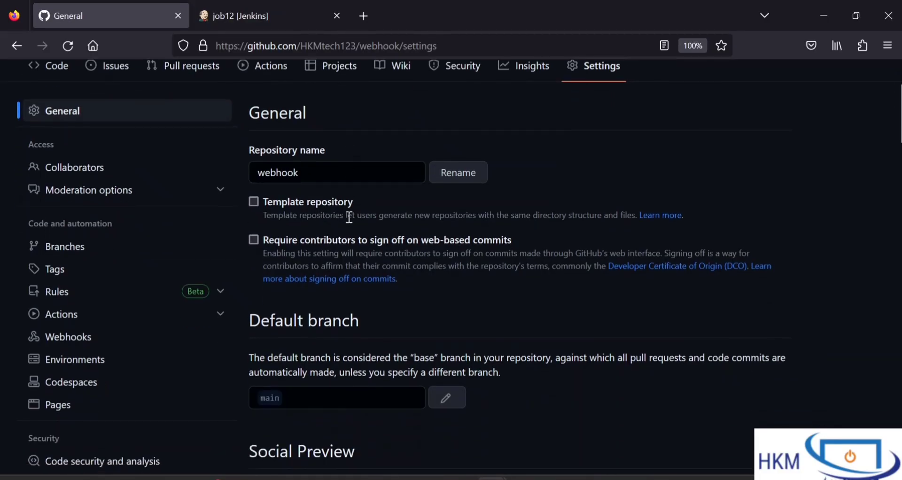
{"action": "scroll", "coordinate": [348, 218], "scroll_direction": "up", "scroll_amount": 1}
{"action": "scroll", "coordinate": [333, 305], "scroll_direction": "down", "scroll_amount": 3}
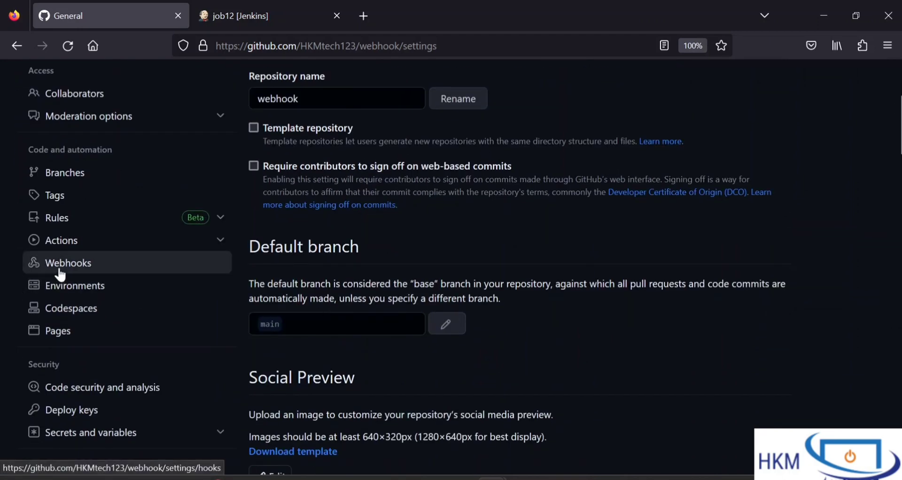
{"action": "left_click", "coordinate": [61, 274]}
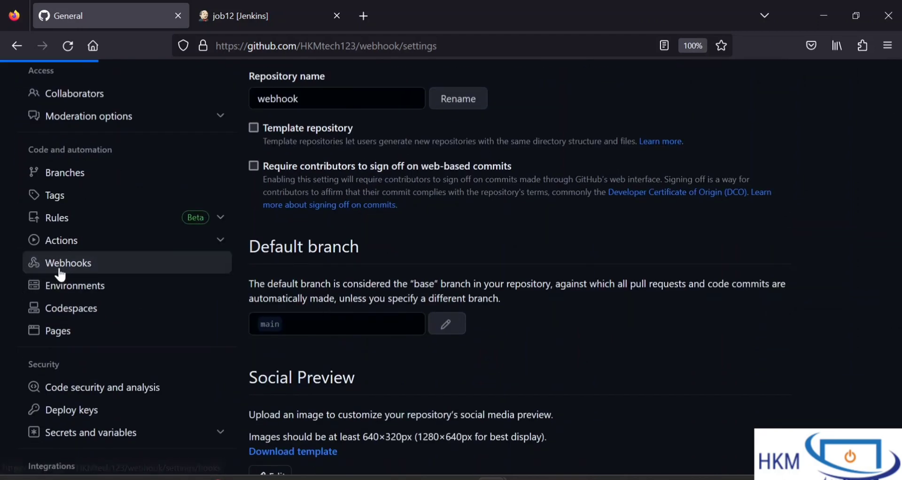
{"action": "scroll", "coordinate": [631, 294], "scroll_direction": "down", "scroll_amount": 2}
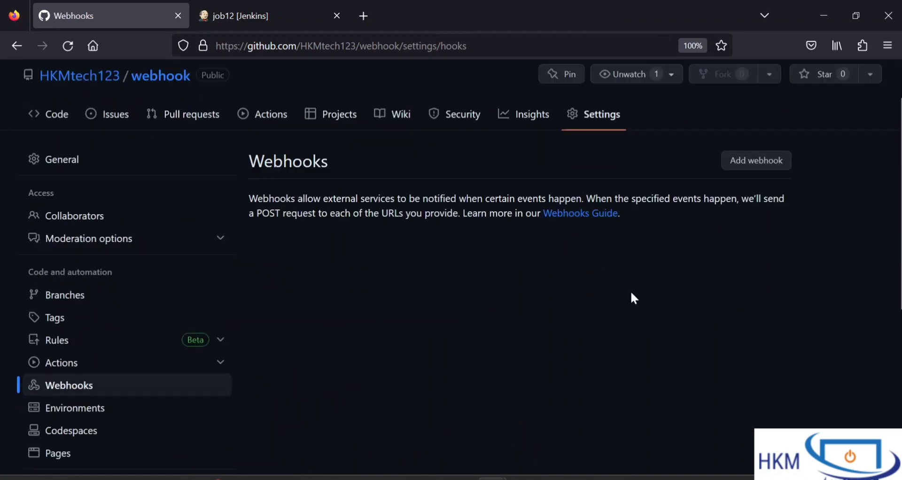
{"action": "scroll", "coordinate": [634, 298], "scroll_direction": "up", "scroll_amount": 1}
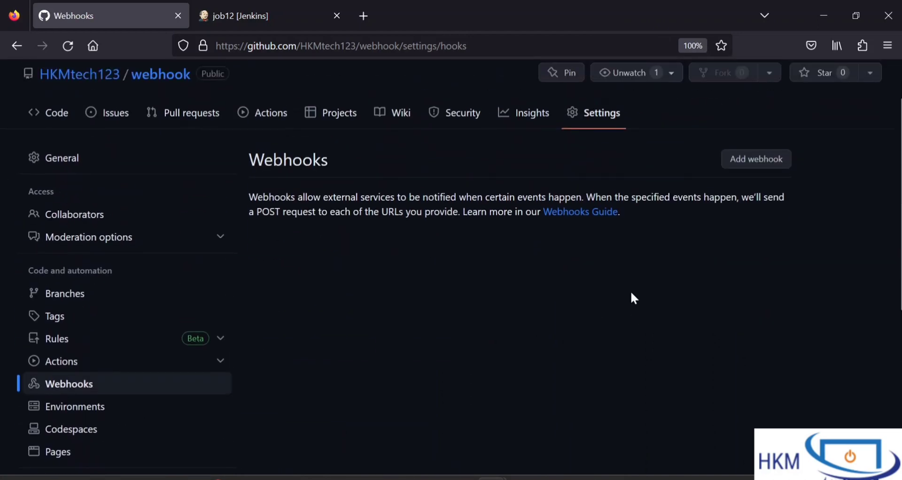
Start adding a webhook to the repository and confirm access with the account password.
{"action": "left_click", "coordinate": [755, 164]}
{"action": "key", "text": "ctrl+v"}
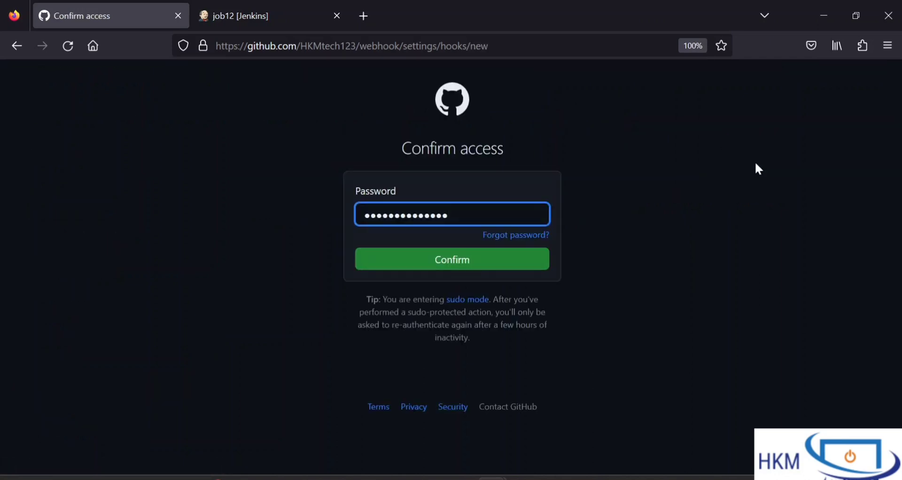
{"action": "left_click", "coordinate": [503, 258]}
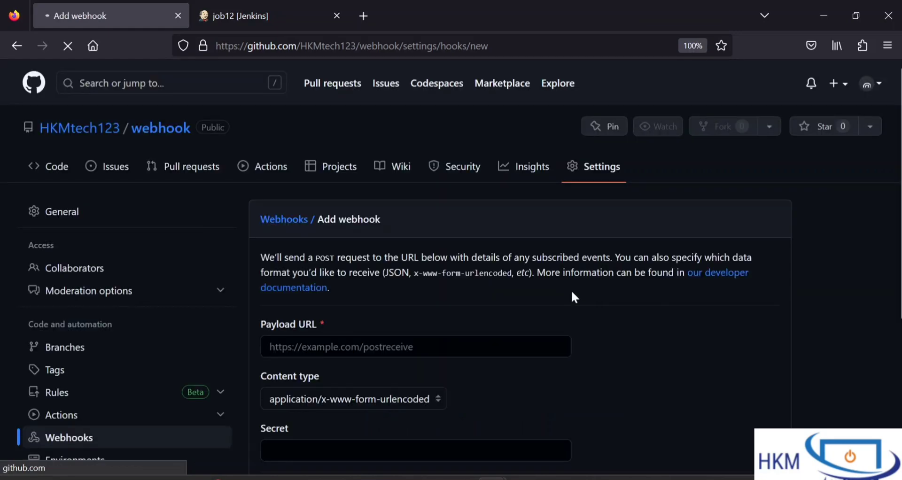
Look over the new webhook form and set the content type to application/json.
{"action": "scroll", "coordinate": [572, 293], "scroll_direction": "down", "scroll_amount": 4}
{"action": "scroll", "coordinate": [572, 296], "scroll_direction": "down", "scroll_amount": 5}
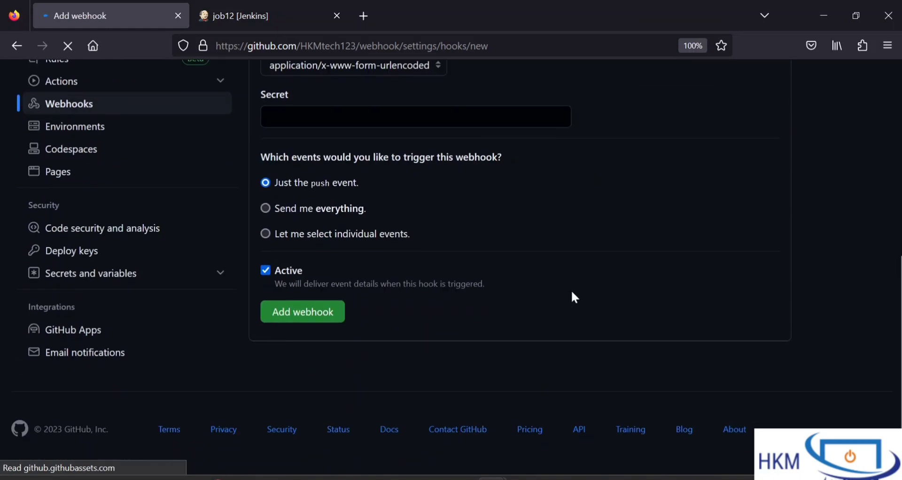
{"action": "scroll", "coordinate": [571, 289], "scroll_direction": "down", "scroll_amount": 3}
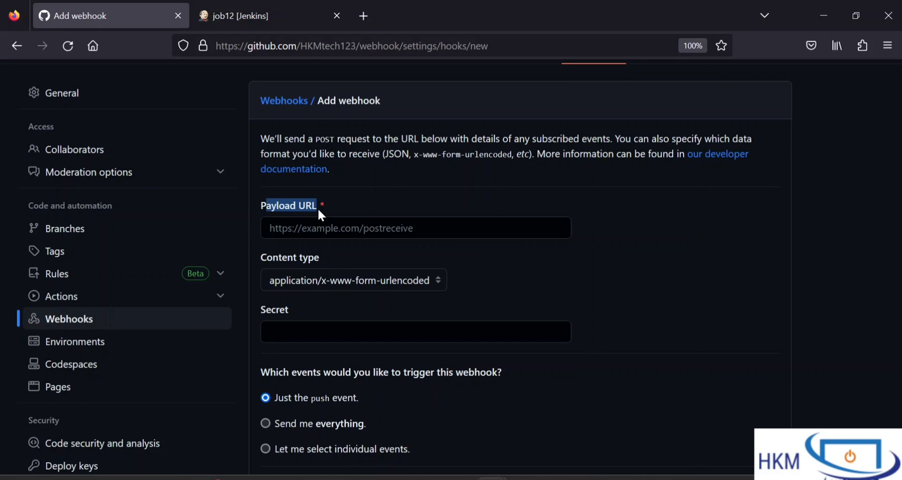
{"action": "left_click", "coordinate": [321, 230]}
{"action": "scroll", "coordinate": [327, 252], "scroll_direction": "down", "scroll_amount": 2}
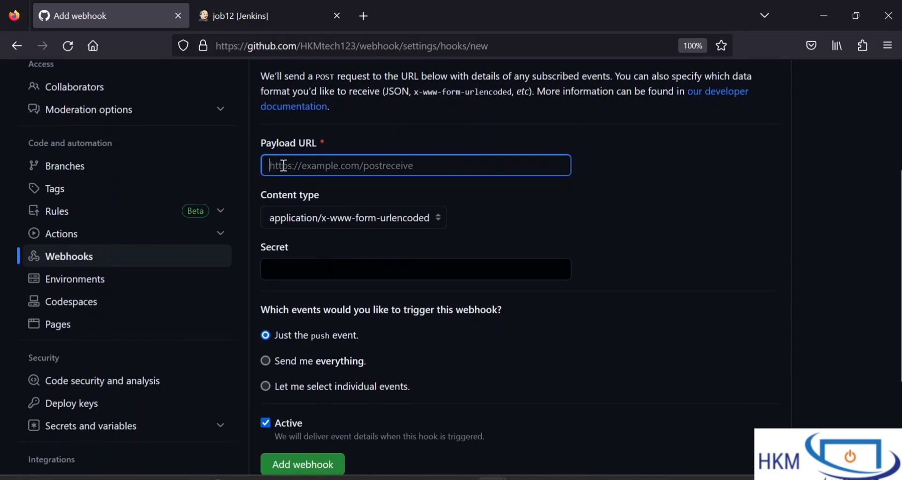
{"action": "left_click", "coordinate": [362, 219]}
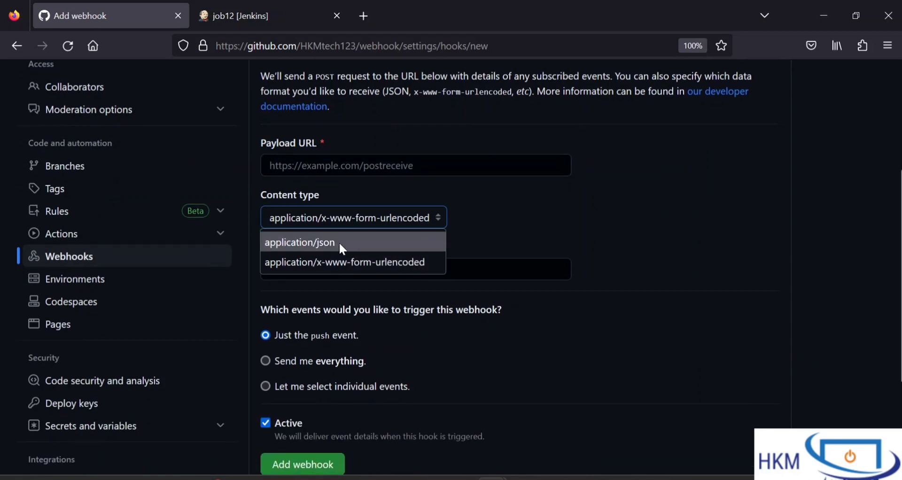
{"action": "left_click", "coordinate": [338, 243]}
{"action": "left_click", "coordinate": [338, 245]}
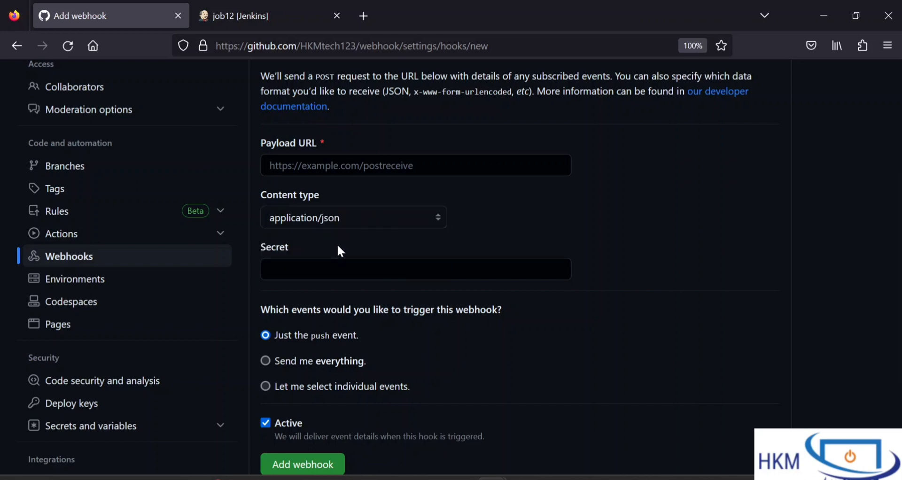
Examine the individual event types available for triggering the webhook, and return the trigger choice to just the push event.
{"action": "scroll", "coordinate": [340, 252], "scroll_direction": "down", "scroll_amount": 3}
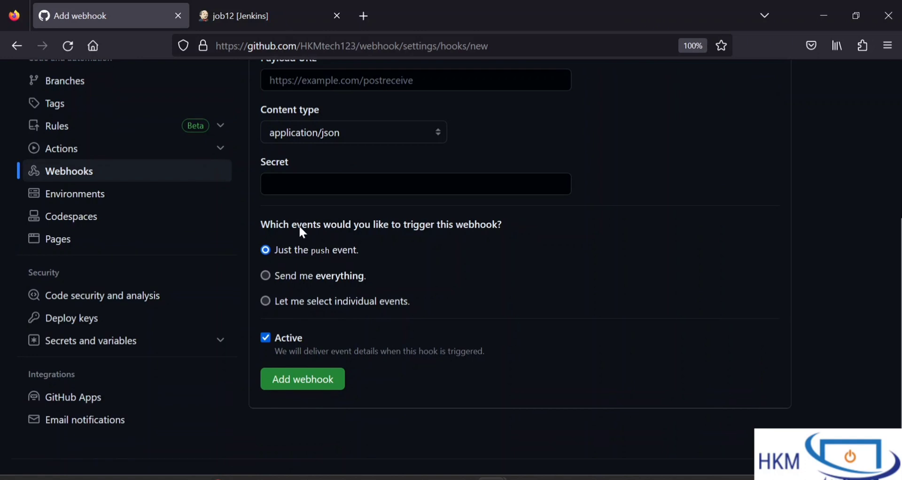
{"action": "left_click_drag", "start_coordinate": [281, 222], "coordinate": [514, 244]}
{"action": "left_click", "coordinate": [518, 245]}
{"action": "left_click", "coordinate": [265, 301]}
{"action": "scroll", "coordinate": [426, 307], "scroll_direction": "down", "scroll_amount": 2}
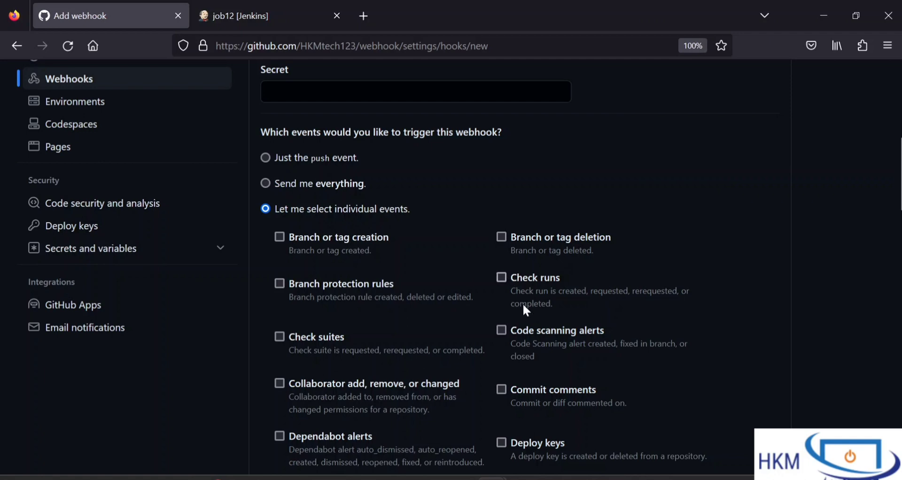
{"action": "scroll", "coordinate": [522, 314], "scroll_direction": "down", "scroll_amount": 4}
{"action": "scroll", "coordinate": [516, 325], "scroll_direction": "down", "scroll_amount": 3}
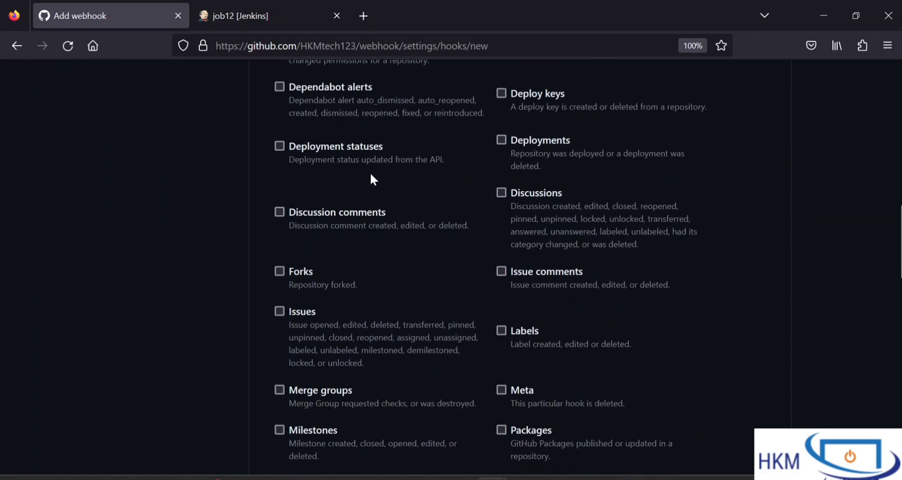
{"action": "scroll", "coordinate": [484, 292], "scroll_direction": "down", "scroll_amount": 4}
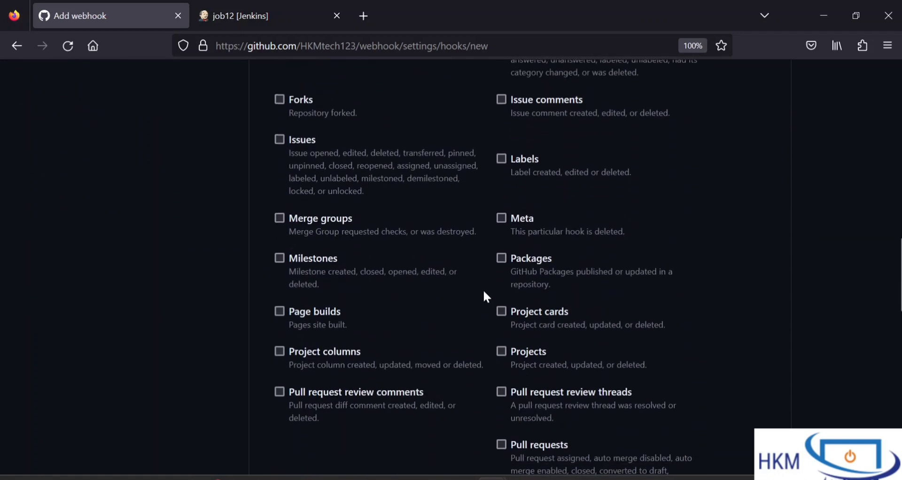
{"action": "scroll", "coordinate": [483, 293], "scroll_direction": "down", "scroll_amount": 3}
{"action": "scroll", "coordinate": [484, 292], "scroll_direction": "up", "scroll_amount": 1}
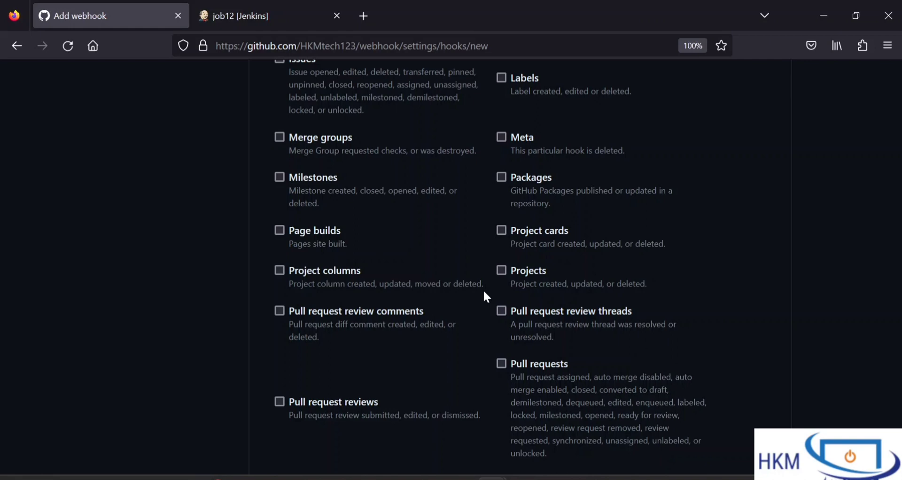
{"action": "scroll", "coordinate": [431, 249], "scroll_direction": "up", "scroll_amount": 12}
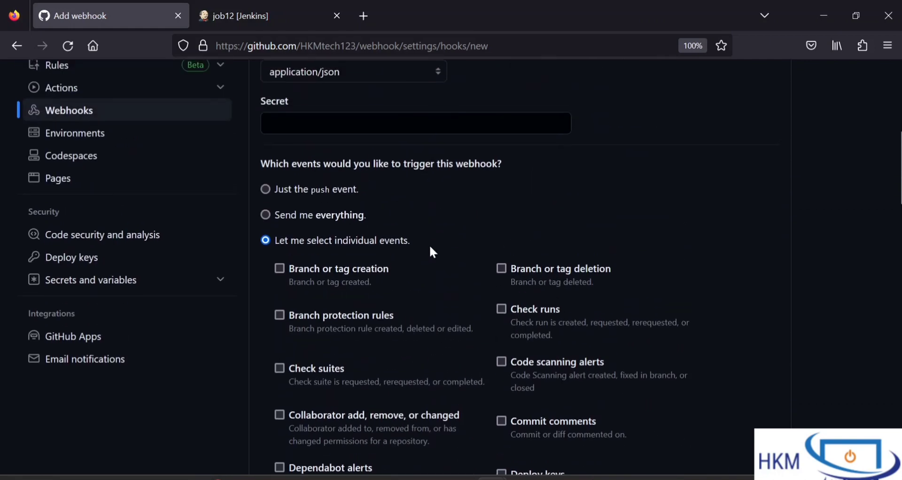
{"action": "left_click", "coordinate": [269, 192]}
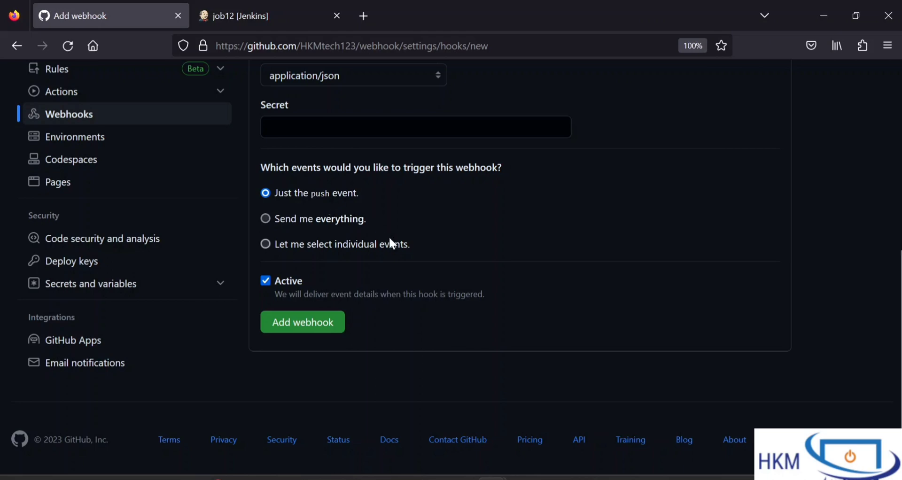
Switch to the Jenkins job12 page to check the server's IP address and port, and return to the GitHub webhook form.
{"action": "scroll", "coordinate": [390, 238], "scroll_direction": "up", "scroll_amount": 4}
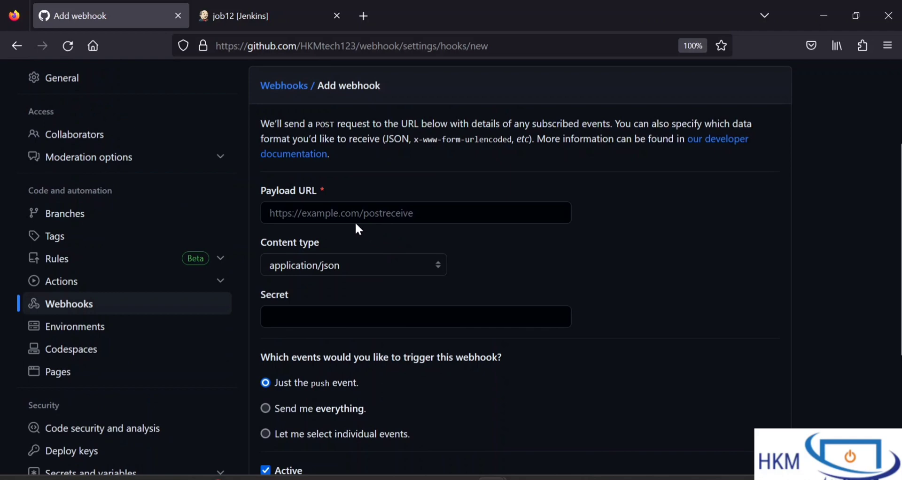
{"action": "left_click", "coordinate": [354, 218]}
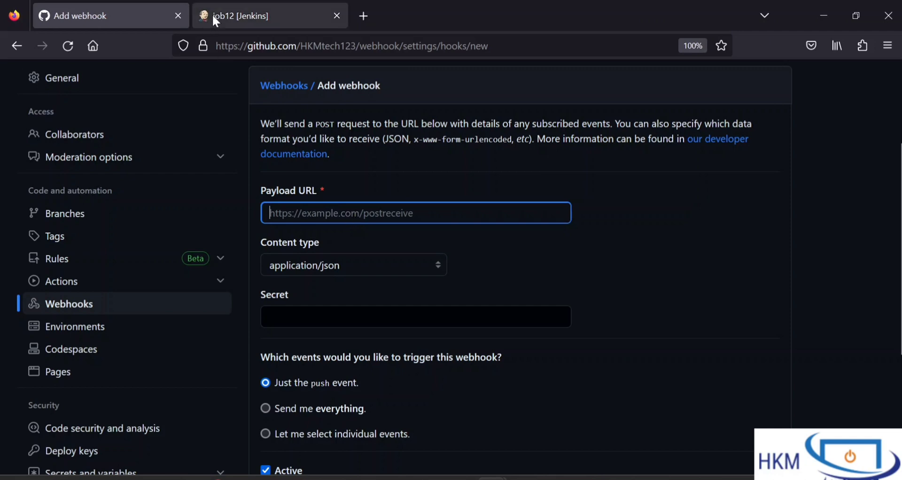
{"action": "left_click", "coordinate": [229, 12]}
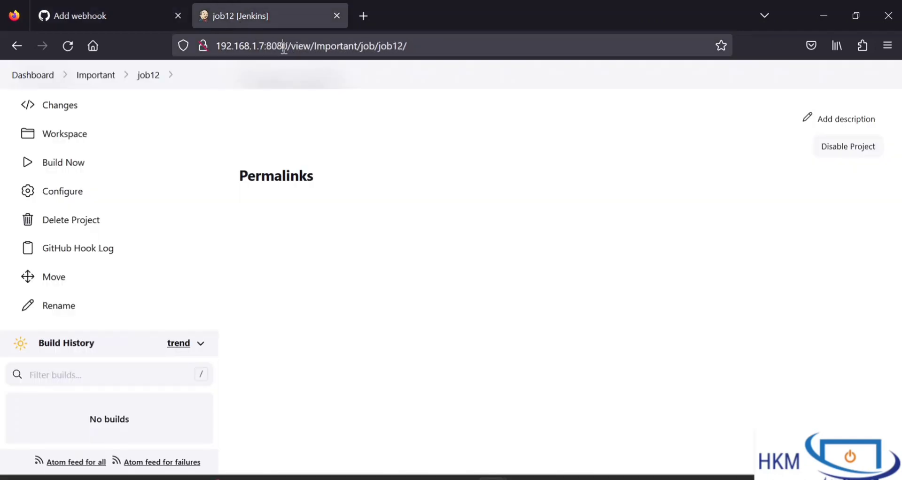
{"action": "left_click_drag", "start_coordinate": [285, 46], "coordinate": [217, 45]}
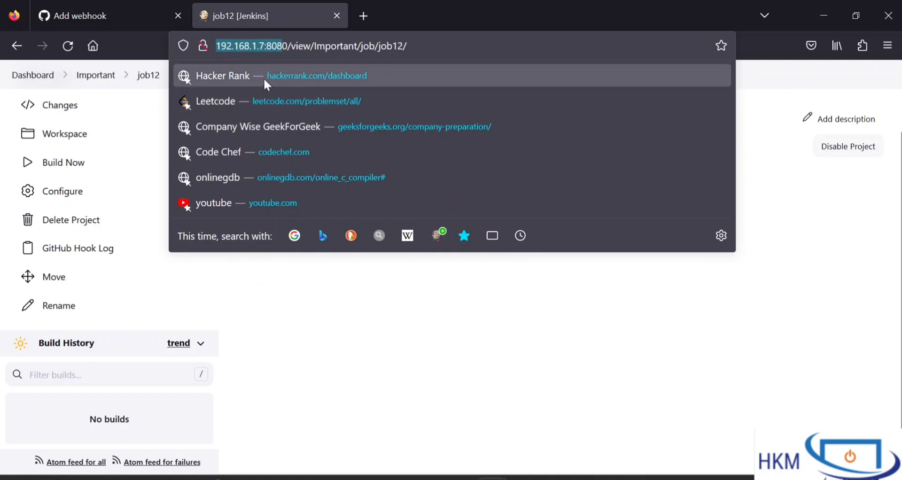
{"action": "left_click", "coordinate": [277, 52]}
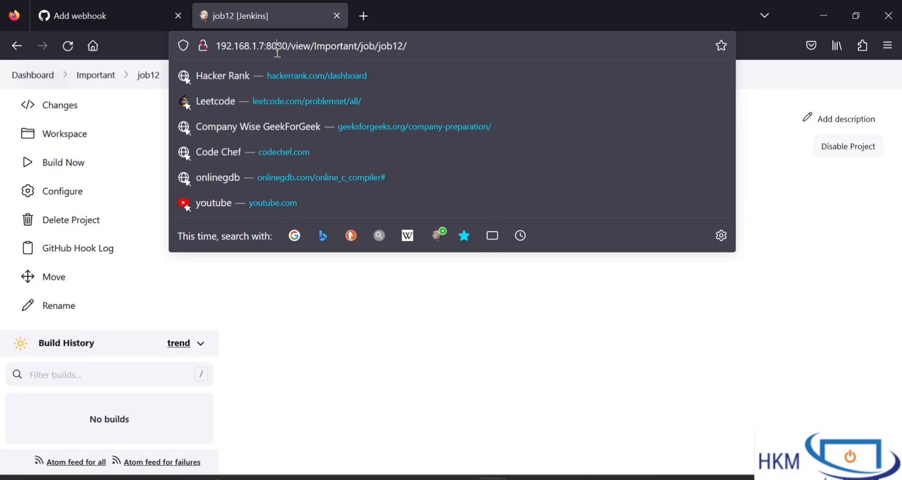
{"action": "left_click", "coordinate": [91, 15]}
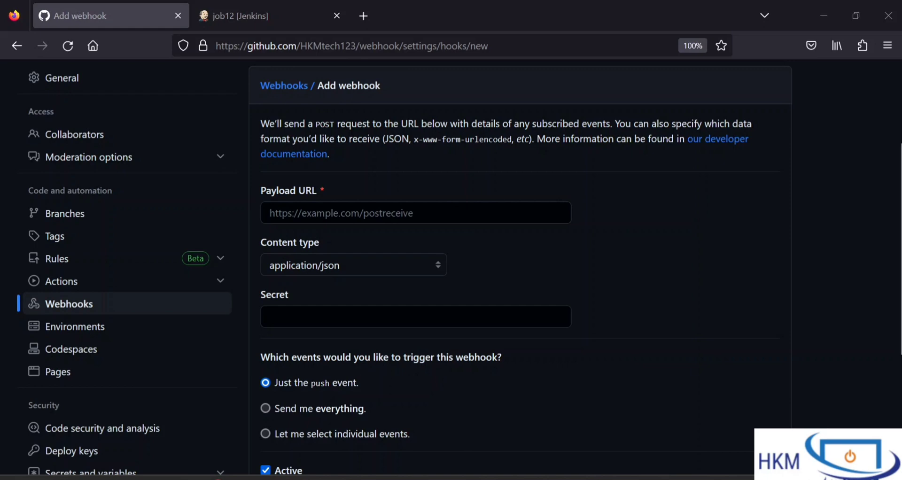
Enter the placeholder http:ip:port/github-webhook as the webhook's payload URL.
{"action": "left_click", "coordinate": [375, 213]}
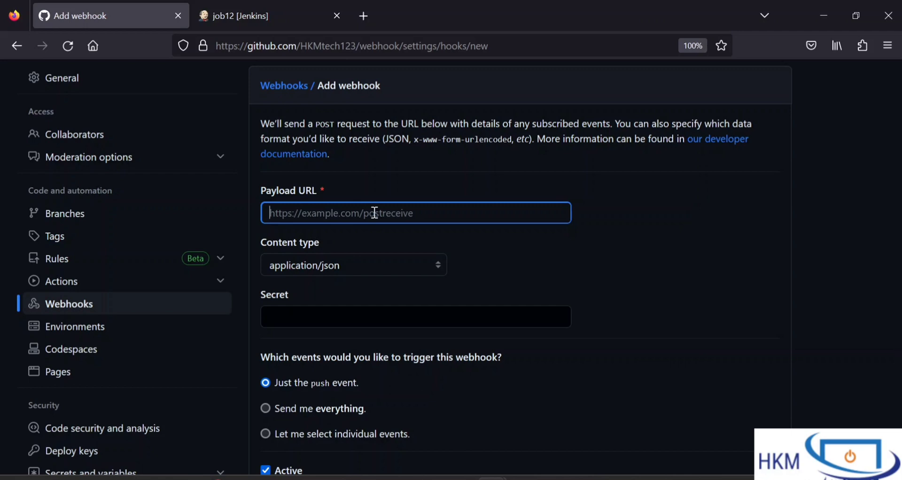
{"action": "type", "text": "http:"}
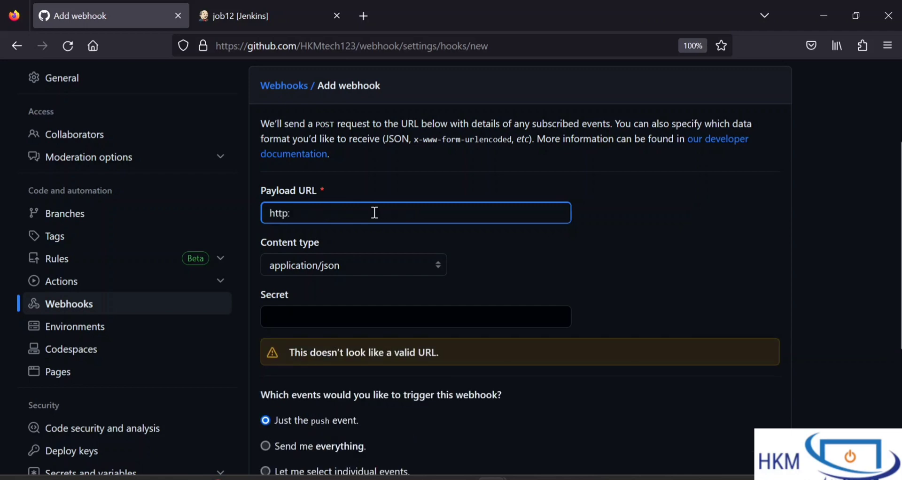
{"action": "type", "text": "ip:p"}
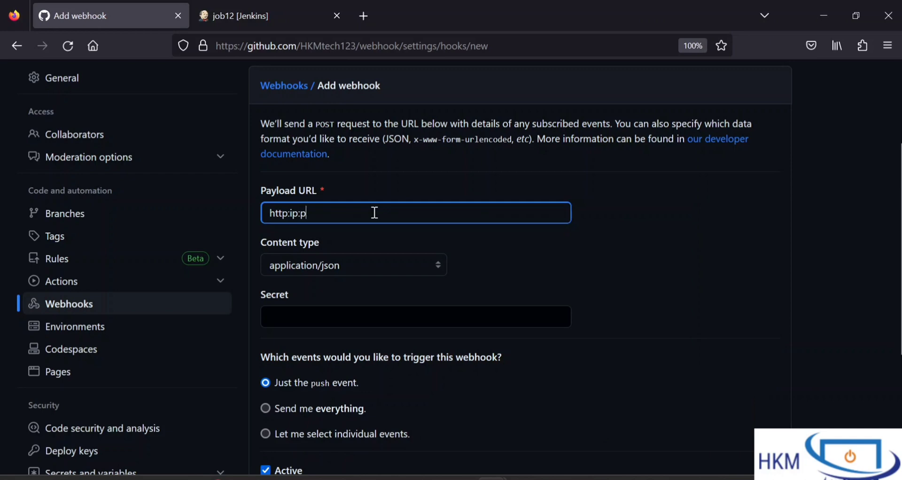
{"action": "type", "text": "ort/"}
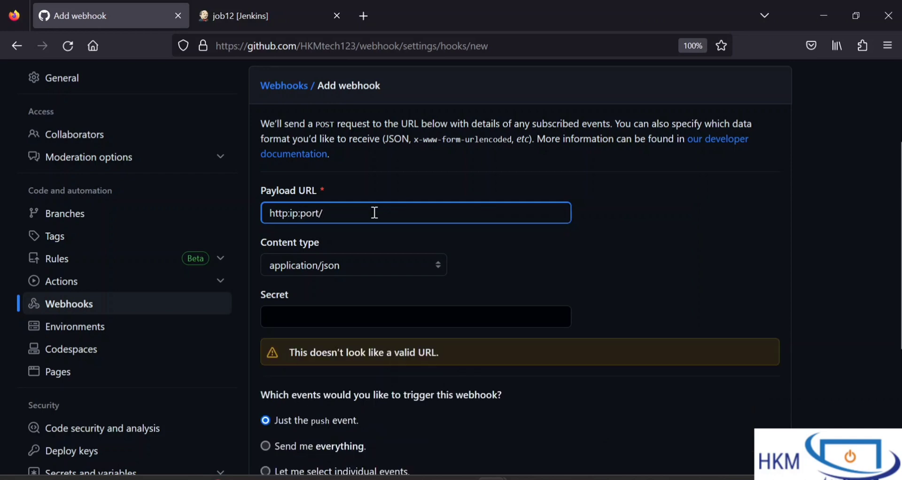
{"action": "type", "text": "github"}
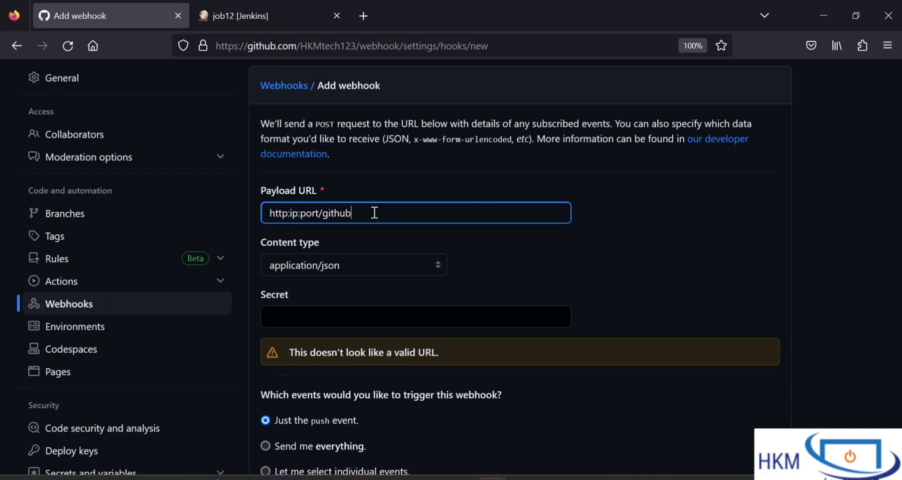
{"action": "left_click_drag", "start_coordinate": [322, 212], "coordinate": [253, 222]}
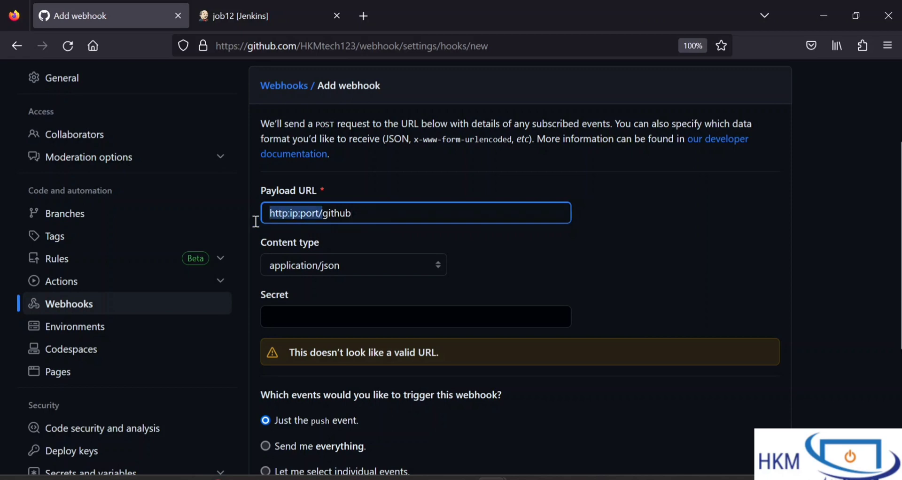
{"action": "left_click", "coordinate": [354, 213]}
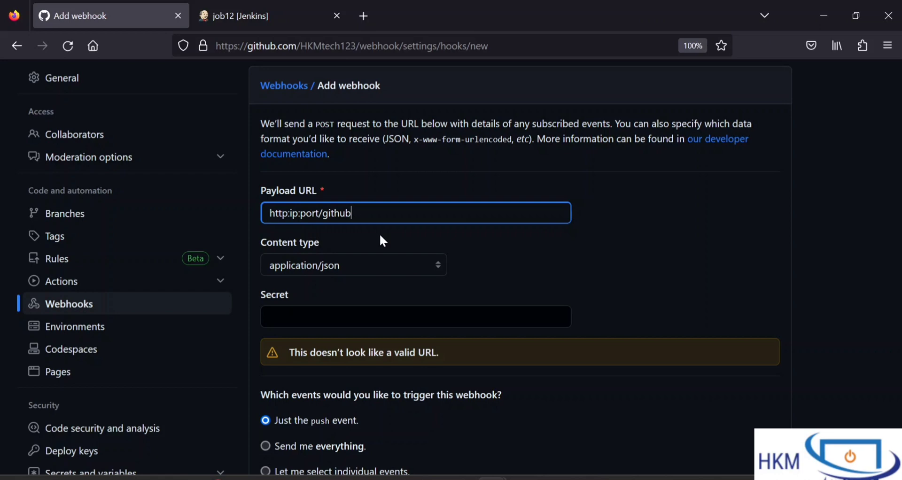
{"action": "left_click_drag", "start_coordinate": [269, 212], "coordinate": [364, 234]}
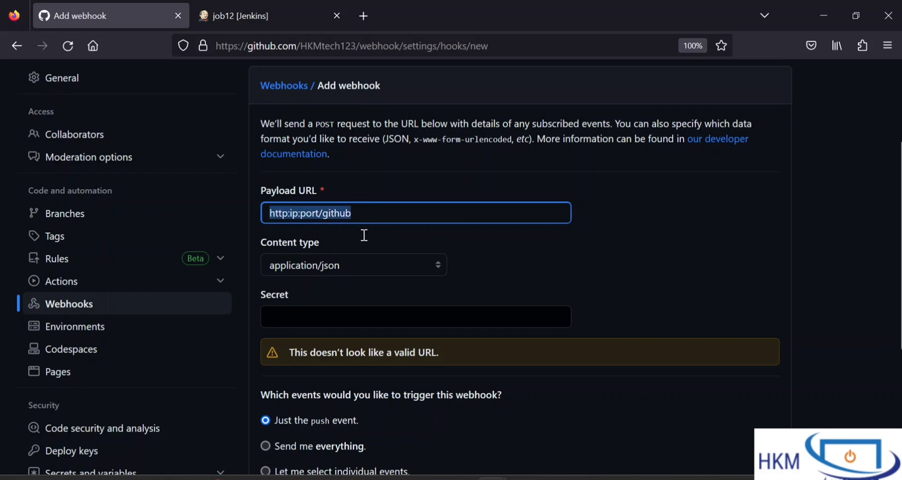
{"action": "left_click", "coordinate": [386, 215]}
{"action": "type", "text": "-"}
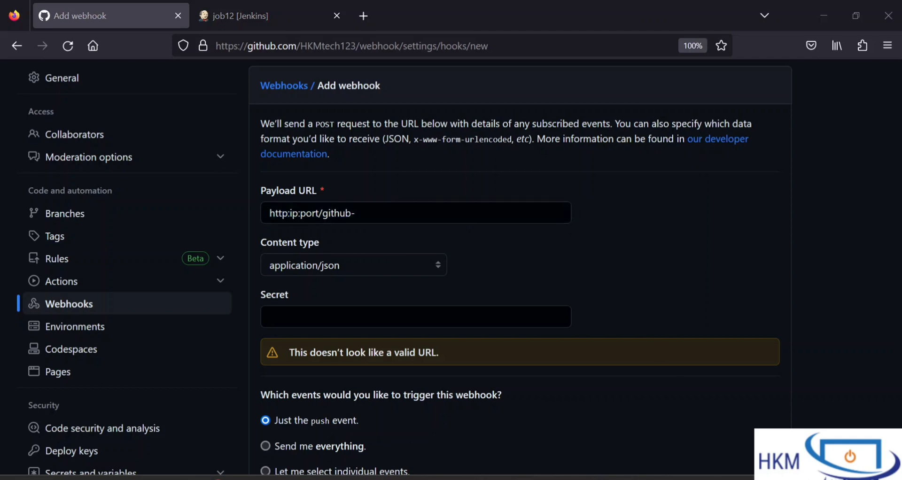
{"action": "left_click", "coordinate": [444, 217]}
{"action": "type", "text": "web"}
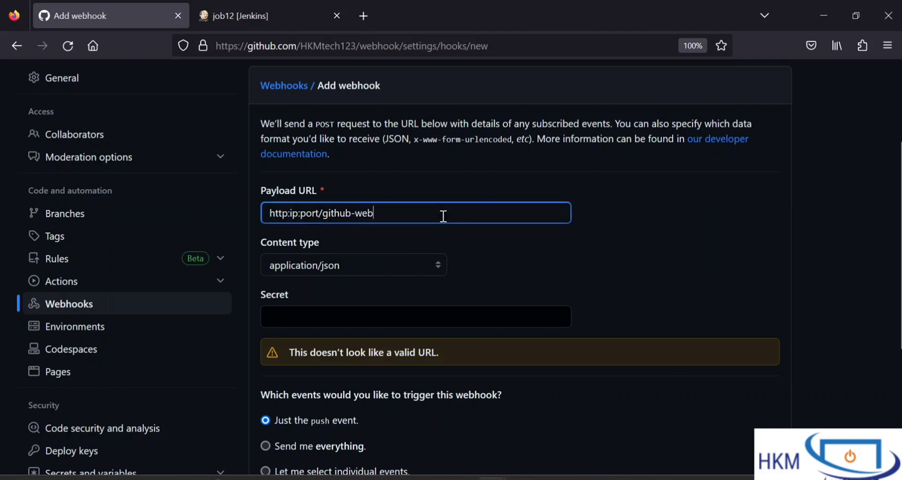
{"action": "type", "text": "hook"}
{"action": "left_click_drag", "start_coordinate": [271, 214], "coordinate": [318, 213]}
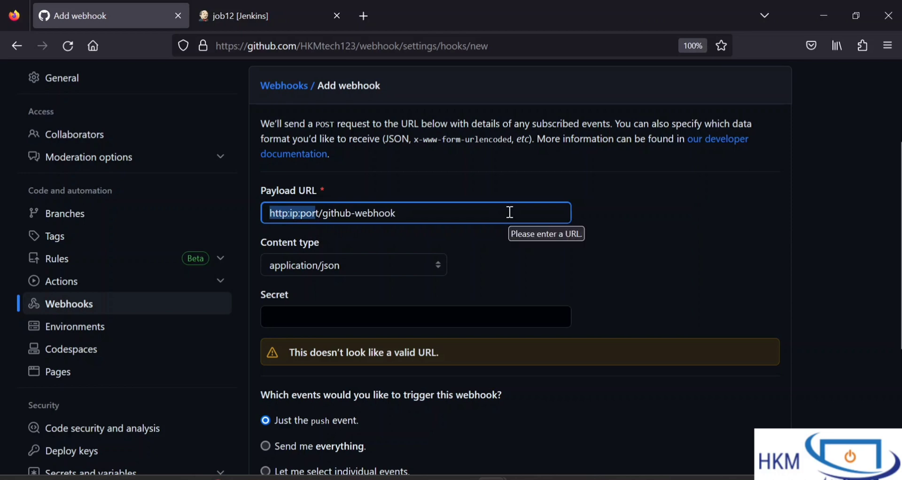
{"action": "type", "text": "https://37d5-103-225-57-9.in.ngrok.io"}
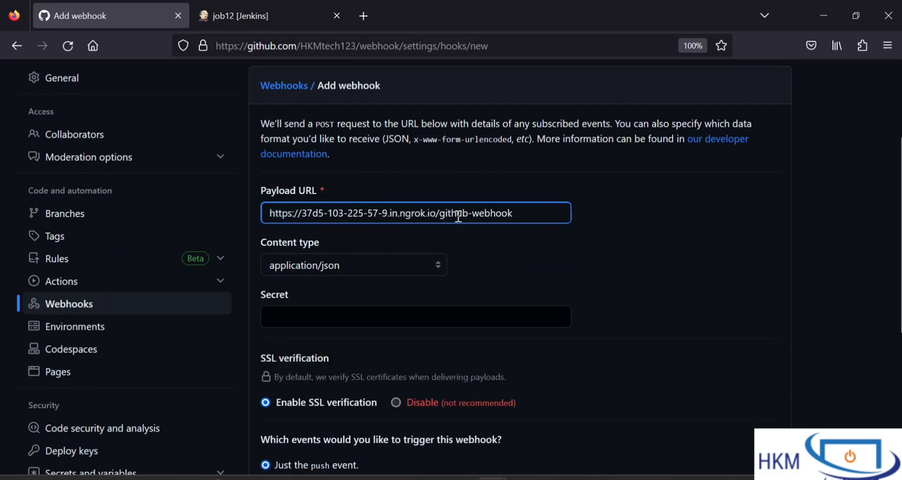
{"action": "left_click_drag", "start_coordinate": [436, 214], "coordinate": [254, 219]}
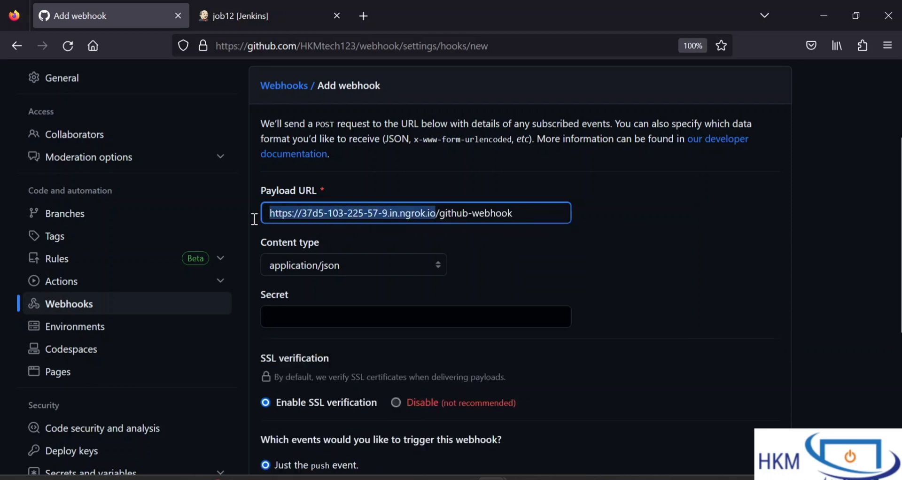
{"action": "left_click", "coordinate": [440, 213]}
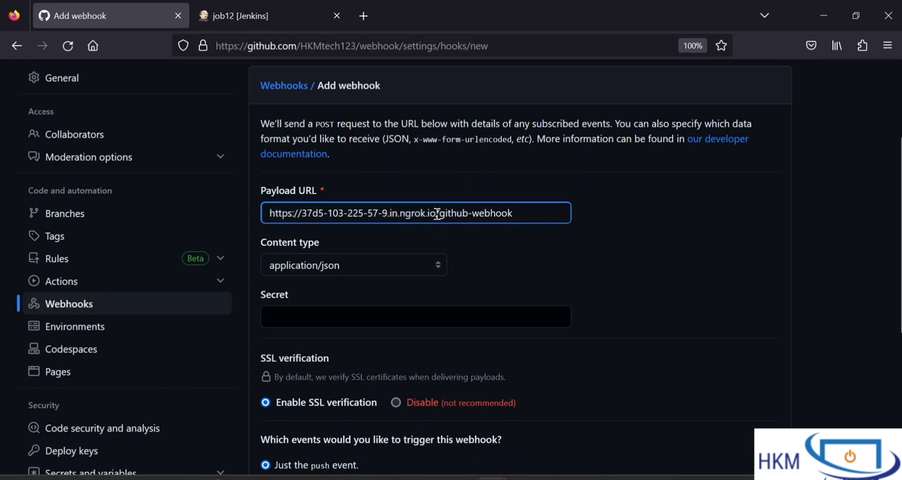
{"action": "left_click_drag", "start_coordinate": [435, 213], "coordinate": [250, 213]}
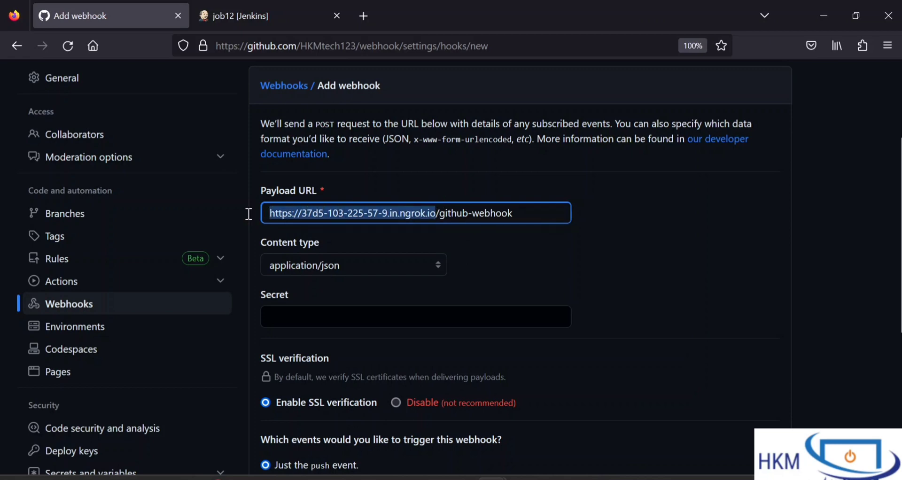
{"action": "left_click", "coordinate": [438, 216]}
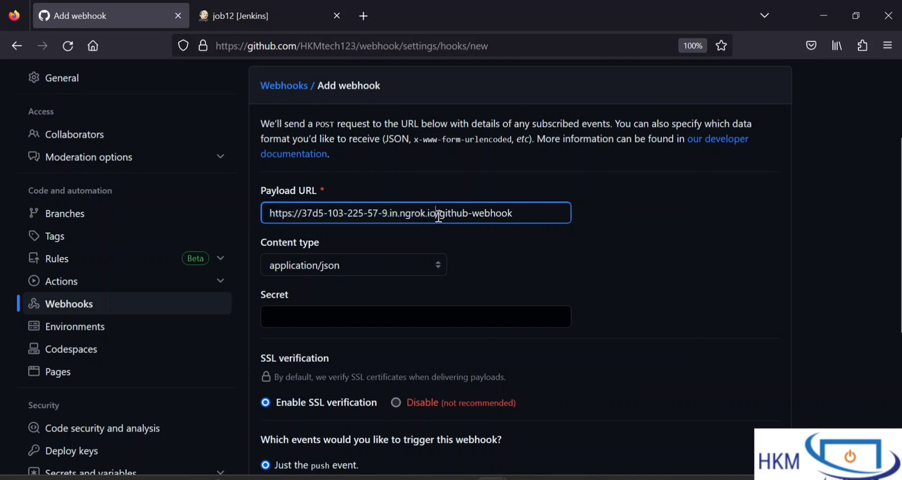
{"action": "left_click_drag", "start_coordinate": [439, 214], "coordinate": [540, 213]}
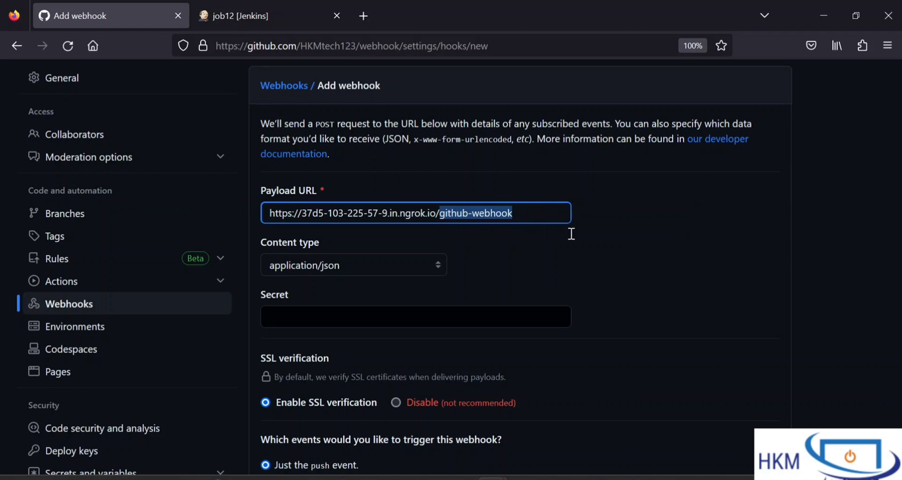
Review the webhook form and add the webhook with the ngrok payload URL, SSL verification enabled and just the push event.
{"action": "left_click", "coordinate": [582, 254]}
{"action": "scroll", "coordinate": [582, 253], "scroll_direction": "down", "scroll_amount": 5}
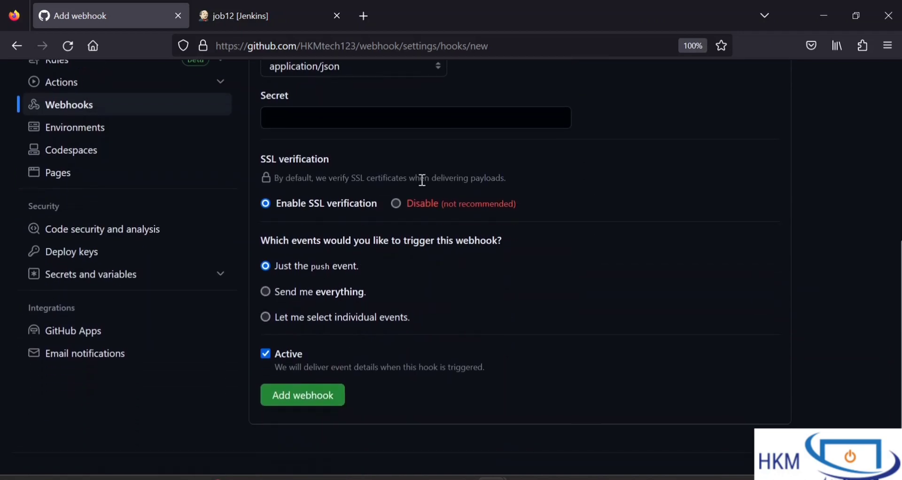
{"action": "scroll", "coordinate": [466, 213], "scroll_direction": "up", "scroll_amount": 4}
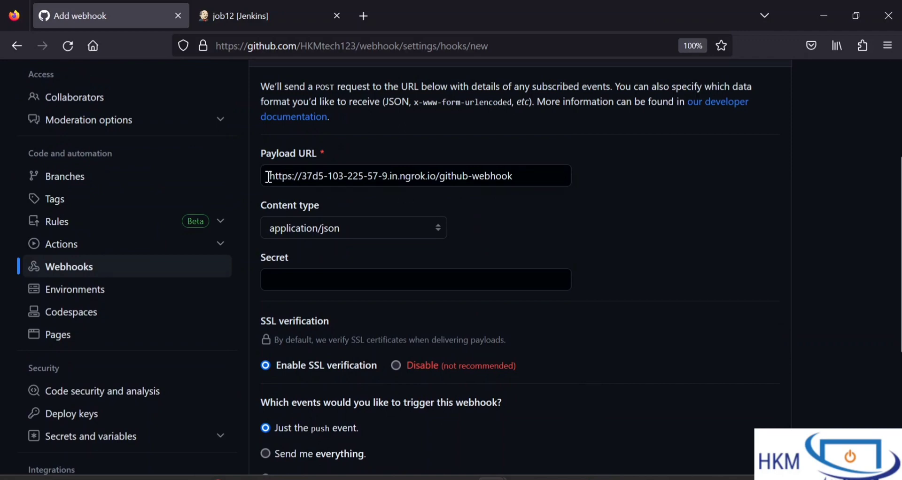
{"action": "left_click_drag", "start_coordinate": [268, 177], "coordinate": [456, 177]}
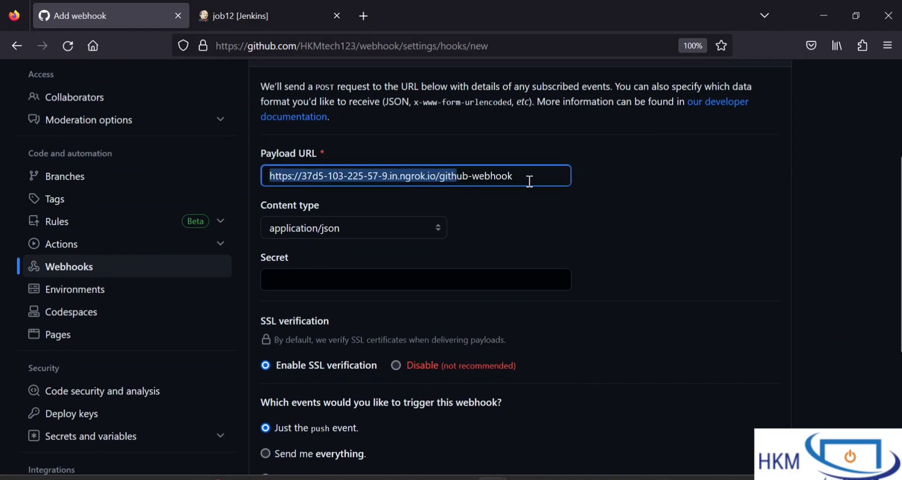
{"action": "scroll", "coordinate": [350, 400], "scroll_direction": "down", "scroll_amount": 5}
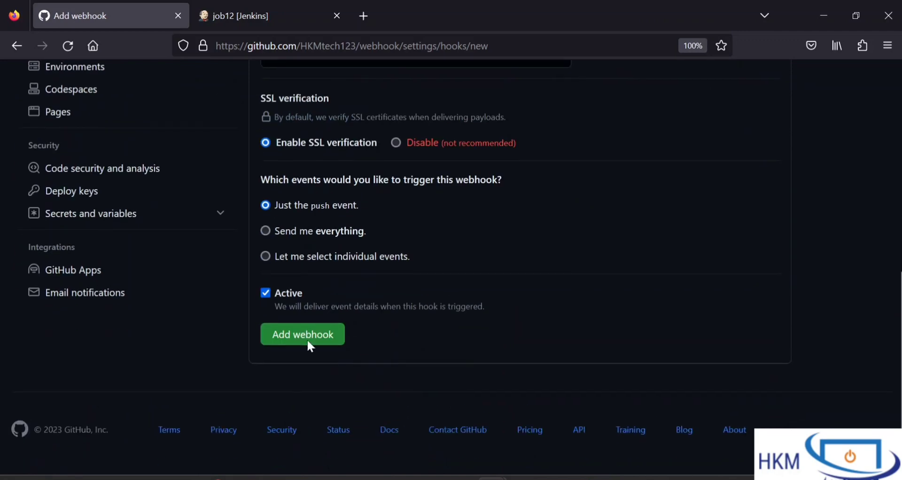
{"action": "left_click", "coordinate": [310, 338]}
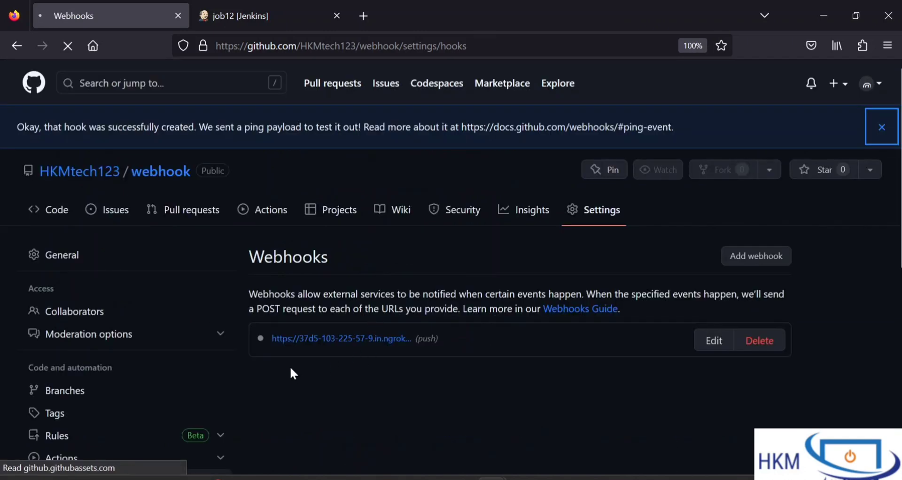
{"action": "mouse_move", "coordinate": [262, 347]}
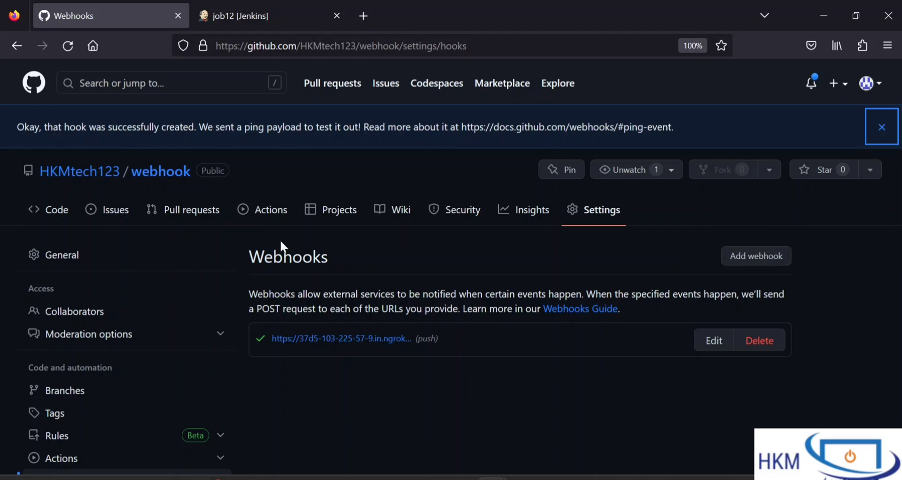
Switch to the Jenkins job12 page and reload it to check the build history before pushing.
{"action": "left_click", "coordinate": [273, 9]}
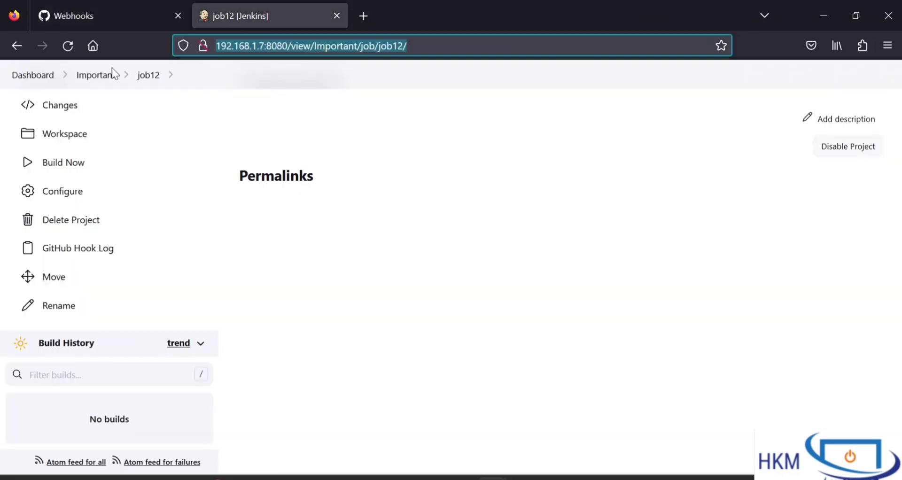
{"action": "left_click", "coordinate": [66, 51]}
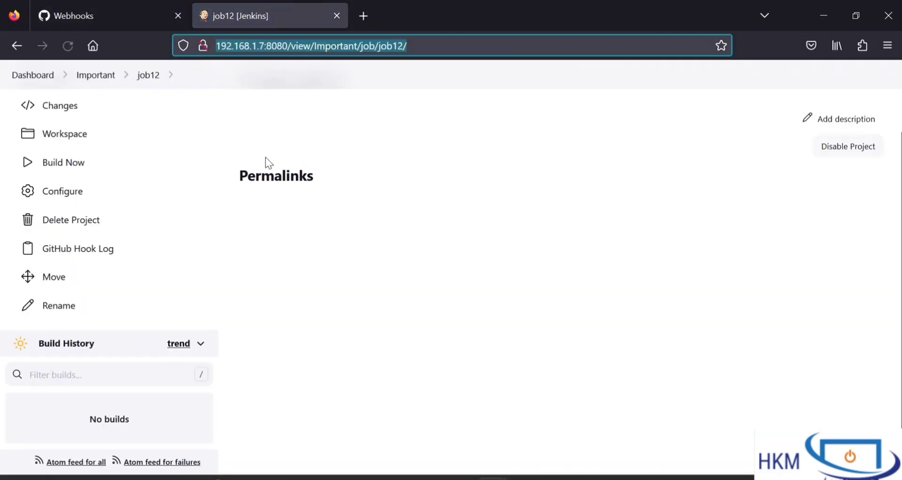
{"action": "left_click", "coordinate": [363, 252]}
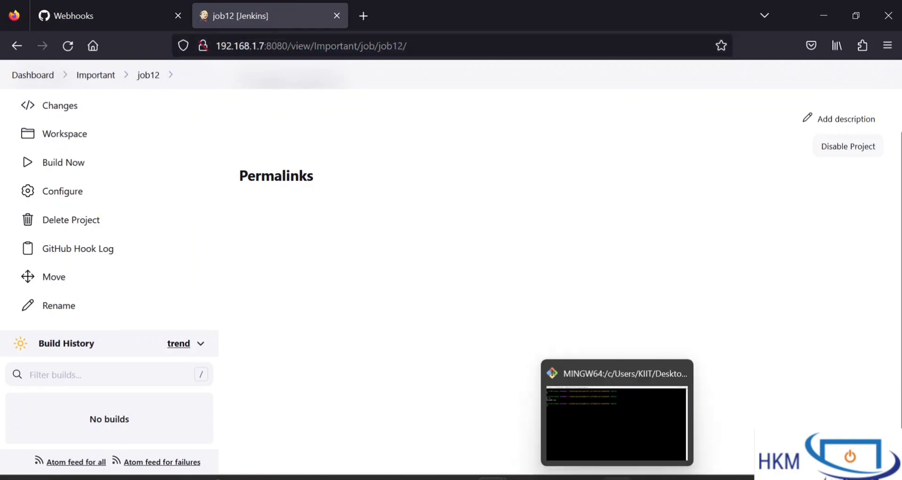
Switch to the Git Bash terminal and create an empty file named as in the webhook repository folder.
{"action": "left_click", "coordinate": [619, 478]}
{"action": "type", "text": "to"}
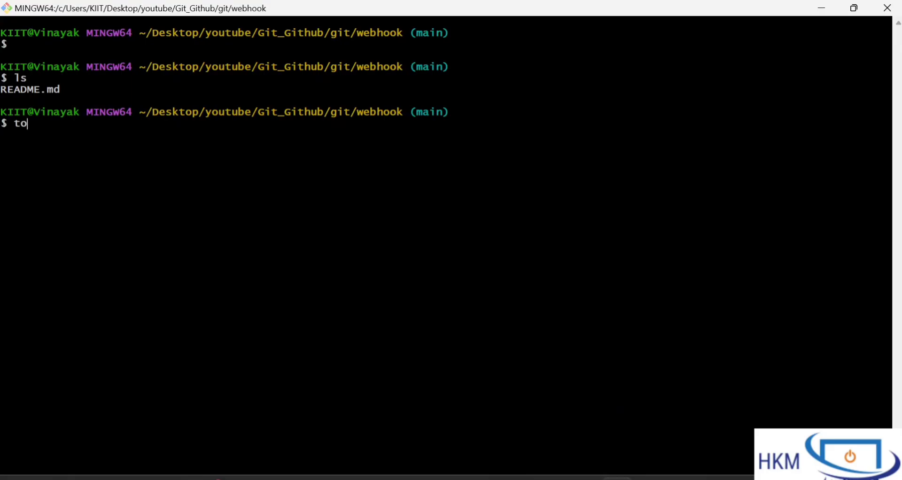
{"action": "type", "text": "uch as"}
{"action": "key", "text": "Return"}
Stage all changes in the repository and commit them with the message "first".
{"action": "type", "text": "git ad"}
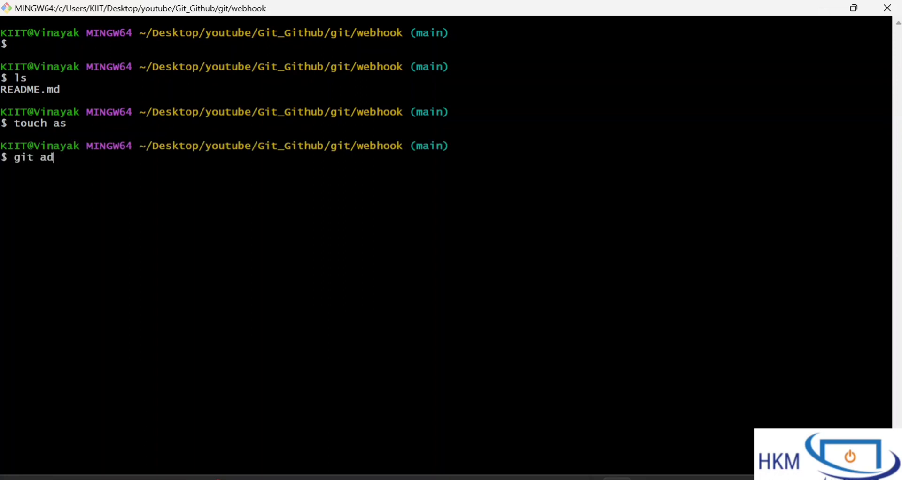
{"action": "type", "text": "d ."}
{"action": "key", "text": "Return"}
{"action": "type", "text": "git "}
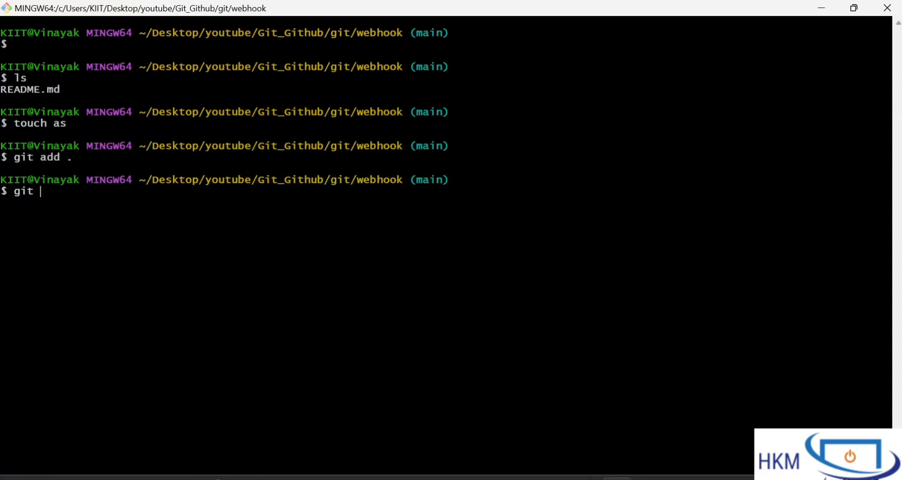
{"action": "type", "text": "commit -m \"first\""}
{"action": "key", "text": "Return"}
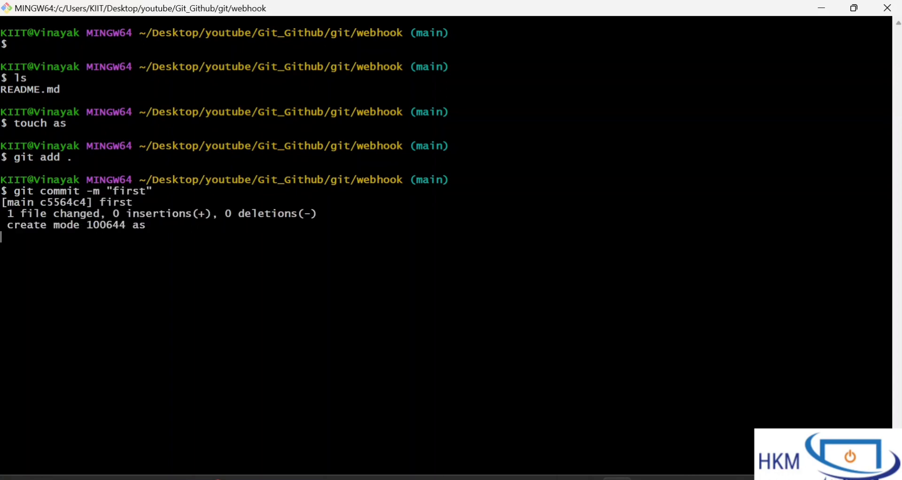
List the repository's remote URLs with git remote -v.
{"action": "type", "text": "git remot"}
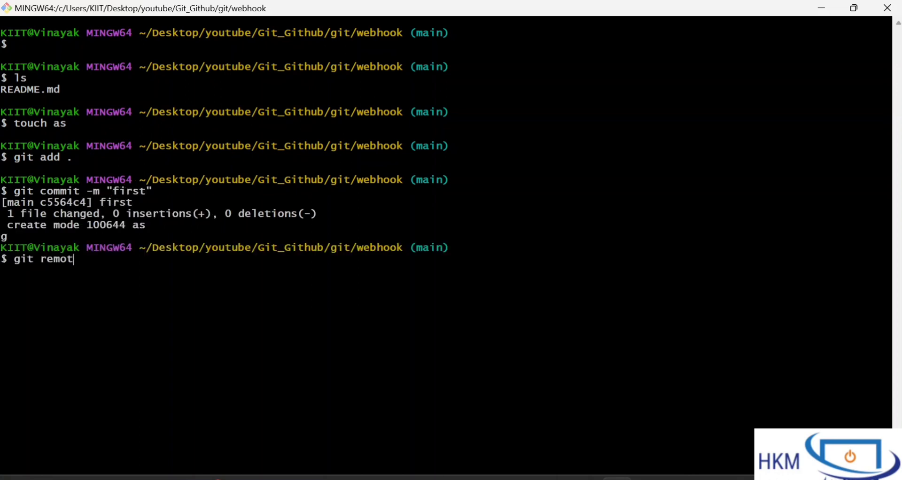
{"action": "type", "text": "e -"}
{"action": "key", "text": "BackSpace"}
{"action": "key", "text": "BackSpace"}
{"action": "key", "text": "BackSpace"}
{"action": "key", "text": "BackSpace"}
{"action": "key", "text": "BackSpace"}
{"action": "key", "text": "BackSpace"}
{"action": "type", "text": "m"}
{"action": "key", "text": "BackSpace"}
{"action": "type", "text": "mpet"}
{"action": "key", "text": "BackSpace"}
{"action": "key", "text": "BackSpace"}
{"action": "key", "text": "BackSpace"}
{"action": "type", "text": "ote -v"}
{"action": "key", "text": "Return"}
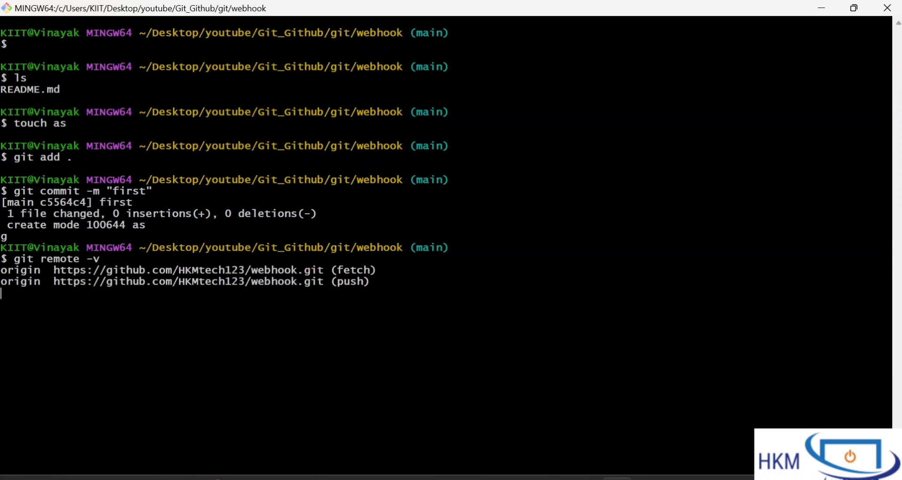
Try to push the commit to origin's master branch.
{"action": "type", "text": "git"}
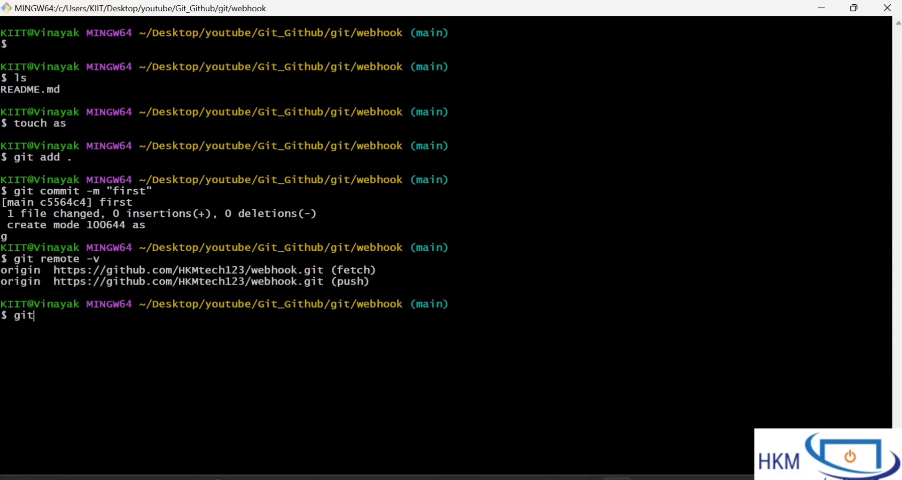
{"action": "type", "text": " push origin master"}
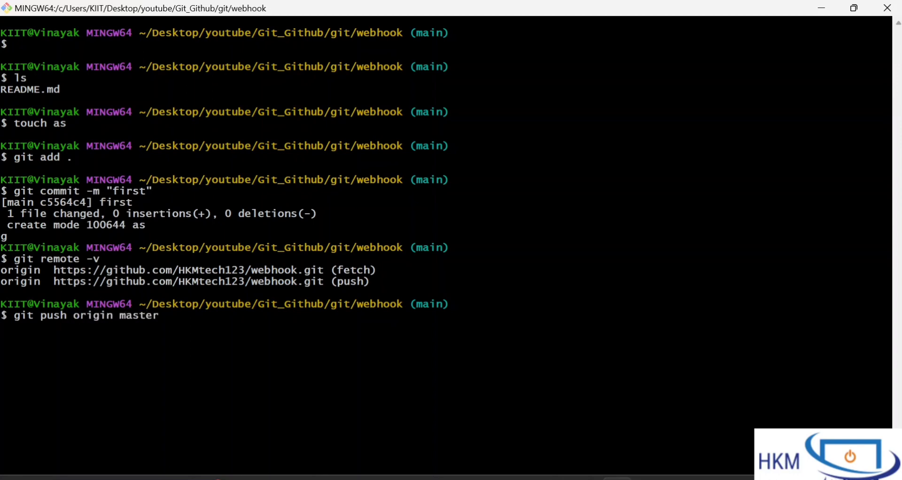
{"action": "key", "text": "Return"}
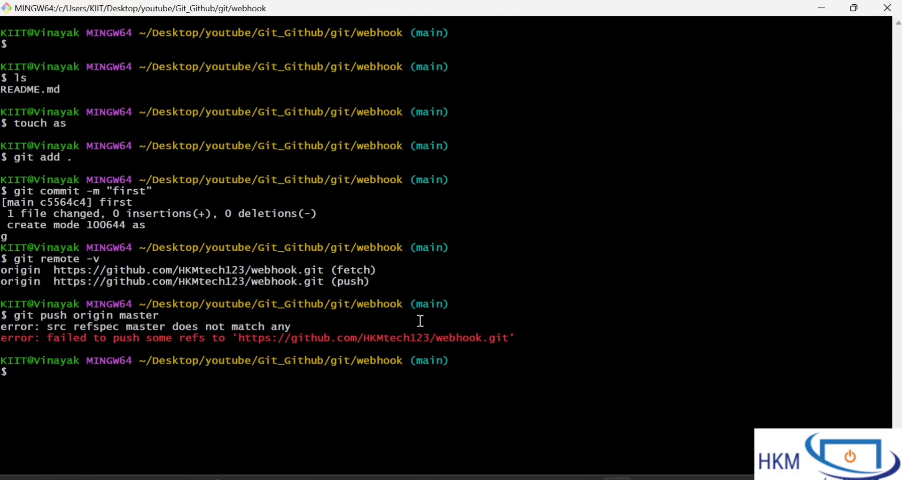
Push the commit to the main branch with git push origin main.
{"action": "key", "text": "Up"}
{"action": "key", "text": "BackSpace"}
{"action": "key", "text": "BackSpace"}
{"action": "key", "text": "BackSpace"}
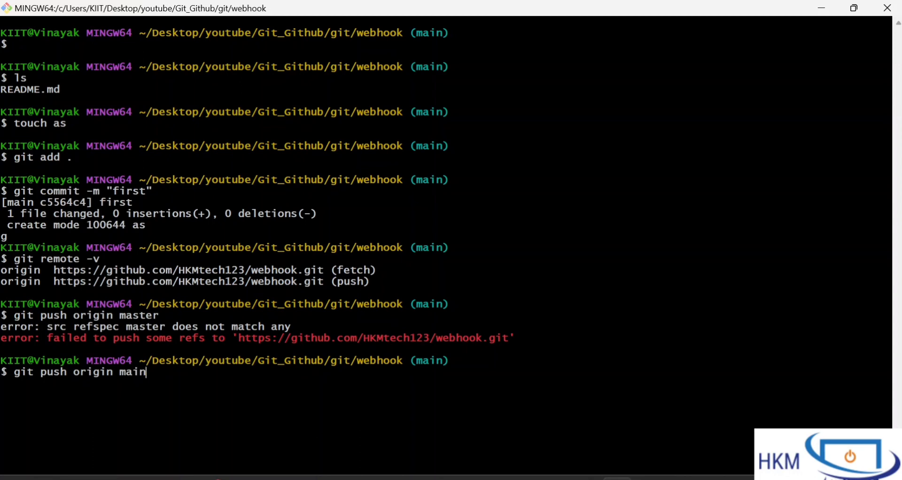
{"action": "left_click_drag", "start_coordinate": [408, 354], "coordinate": [438, 363]}
{"action": "left_click", "coordinate": [438, 363]}
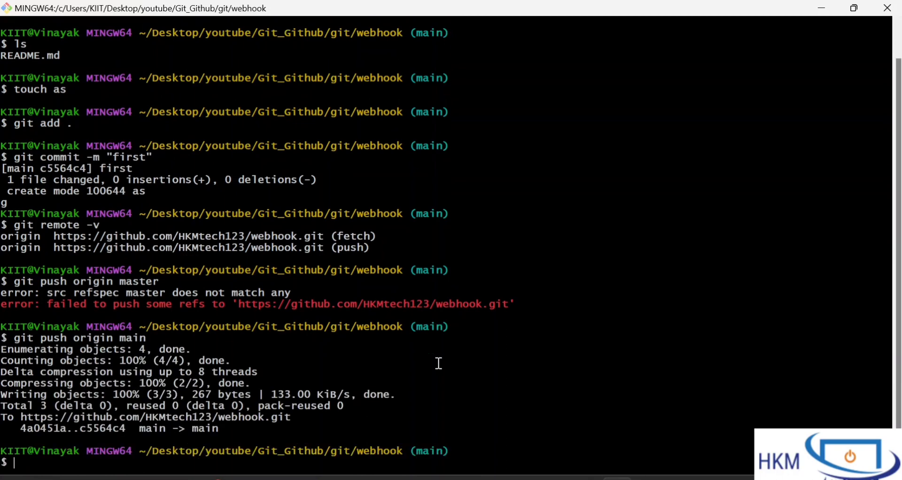
Switch back to the browser and open the webhook repository's code page on GitHub to check the pushed file.
{"action": "key", "text": "alt+Tab"}
{"action": "scroll", "coordinate": [208, 187], "scroll_direction": "up", "scroll_amount": 2}
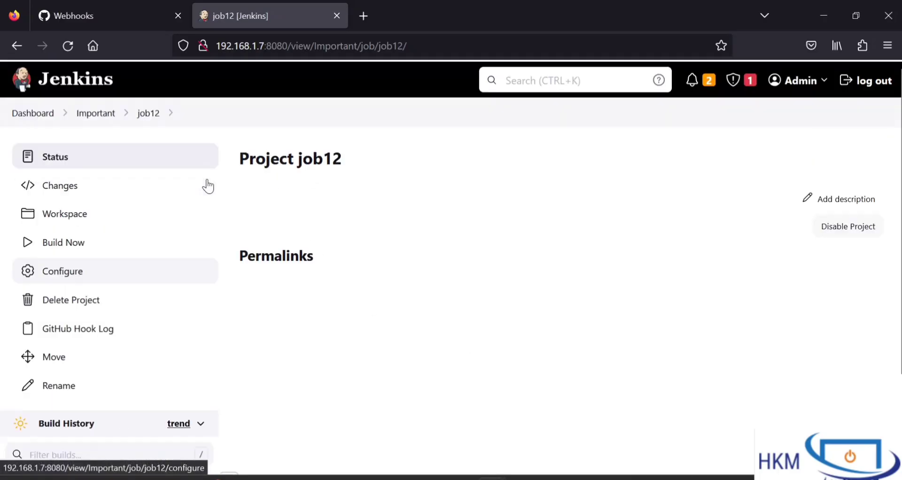
{"action": "left_click", "coordinate": [90, 7]}
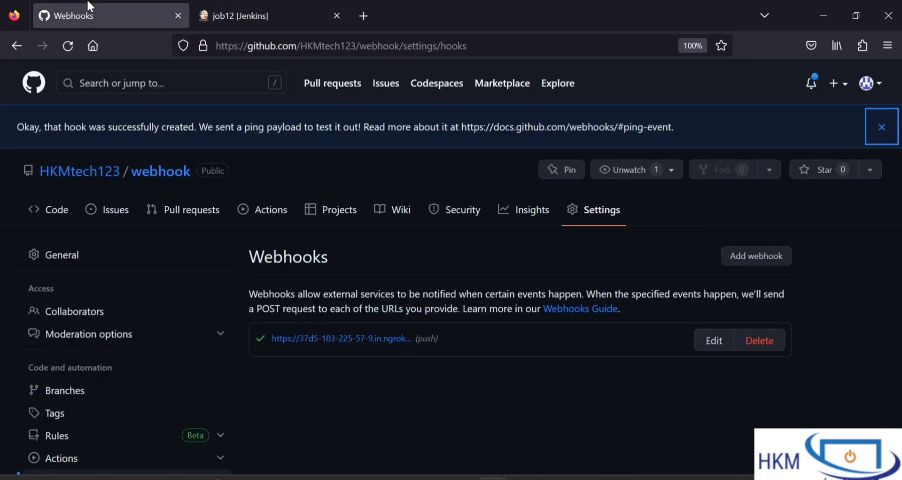
{"action": "left_click", "coordinate": [65, 47]}
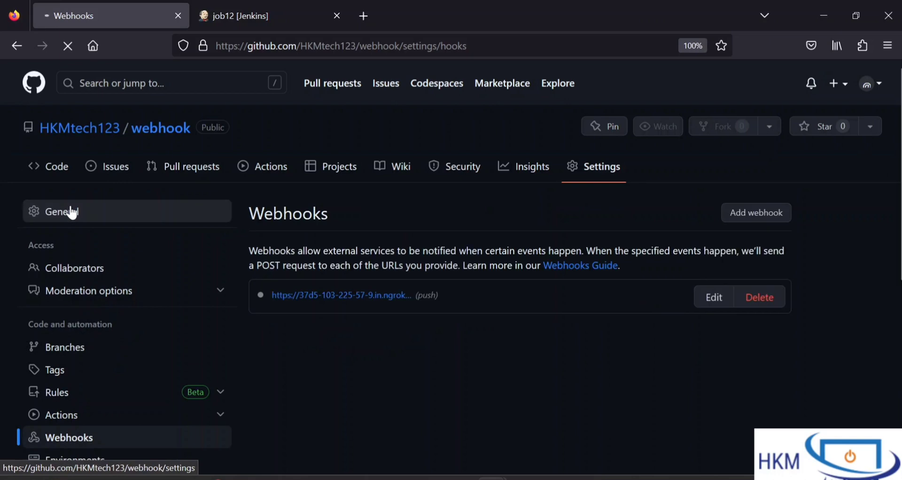
{"action": "left_click", "coordinate": [71, 213]}
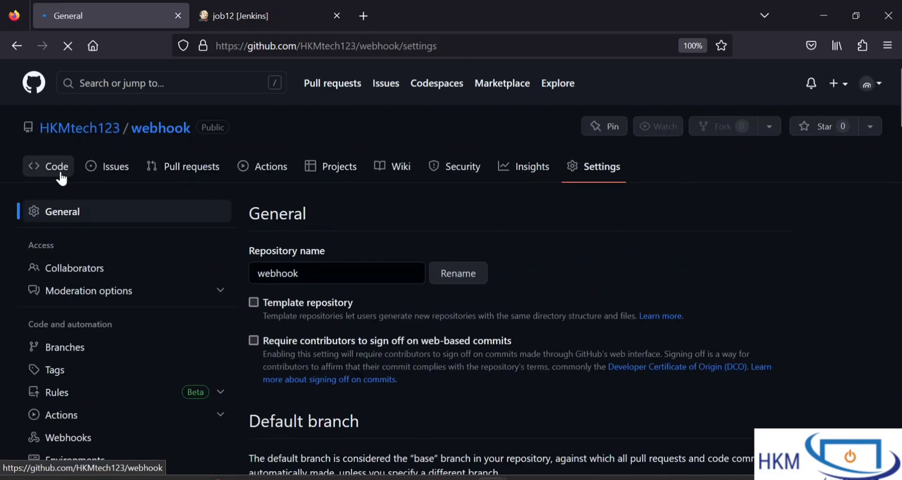
{"action": "left_click", "coordinate": [61, 173]}
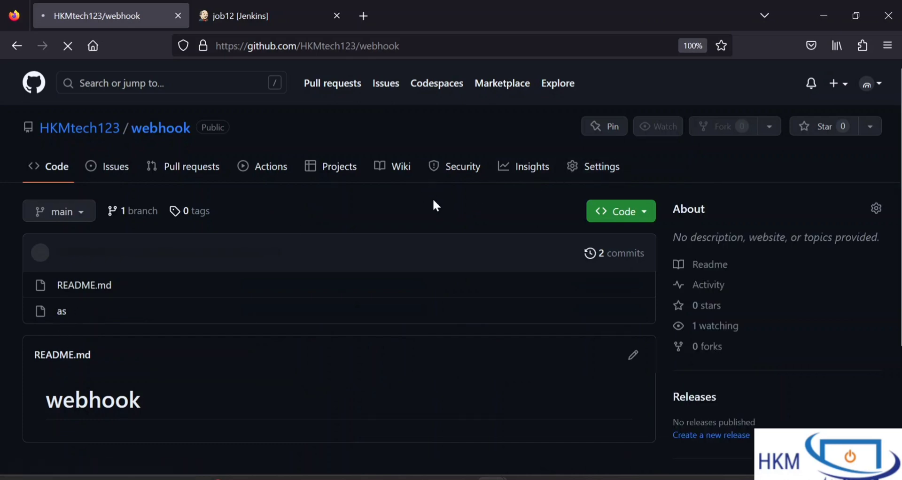
Check job12's build history in Jenkins, and reopen the GitHub repository's webhook settings to view the hook's delivery status.
{"action": "left_click", "coordinate": [583, 169]}
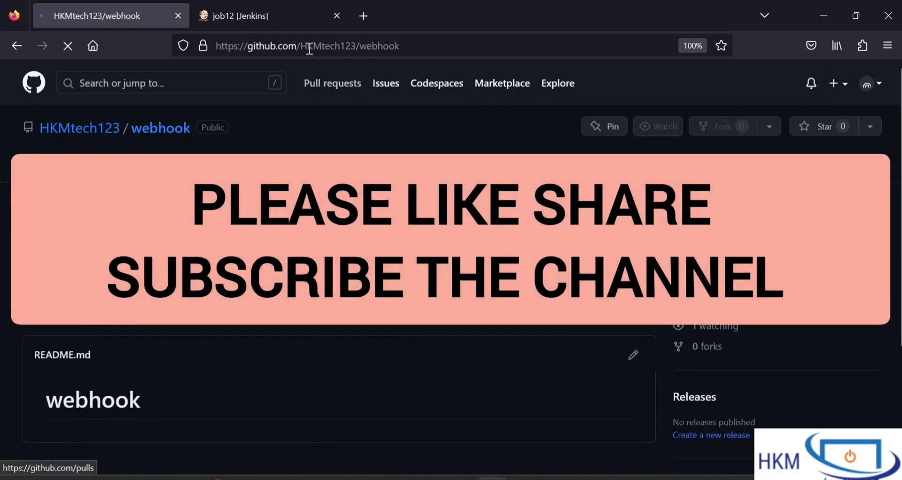
{"action": "left_click", "coordinate": [286, 26]}
{"action": "scroll", "coordinate": [183, 329], "scroll_direction": "down", "scroll_amount": 3}
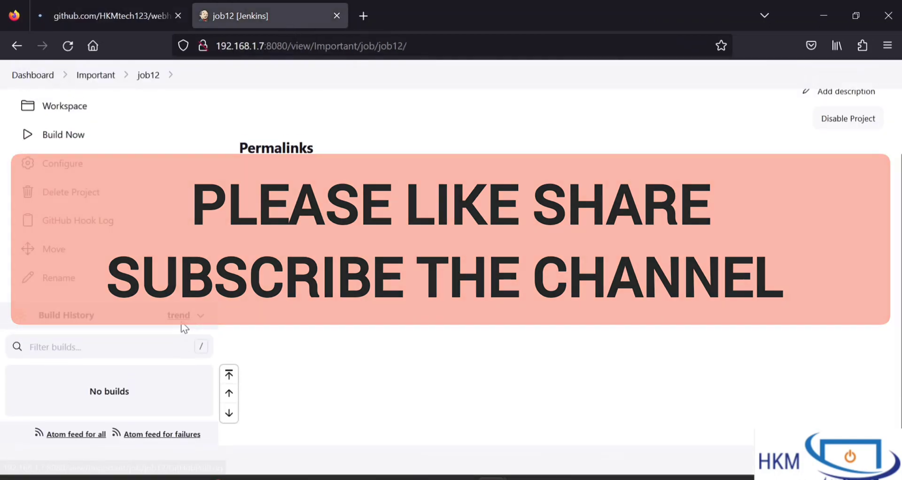
{"action": "scroll", "coordinate": [182, 330], "scroll_direction": "up", "scroll_amount": 5}
{"action": "left_click", "coordinate": [136, 15]}
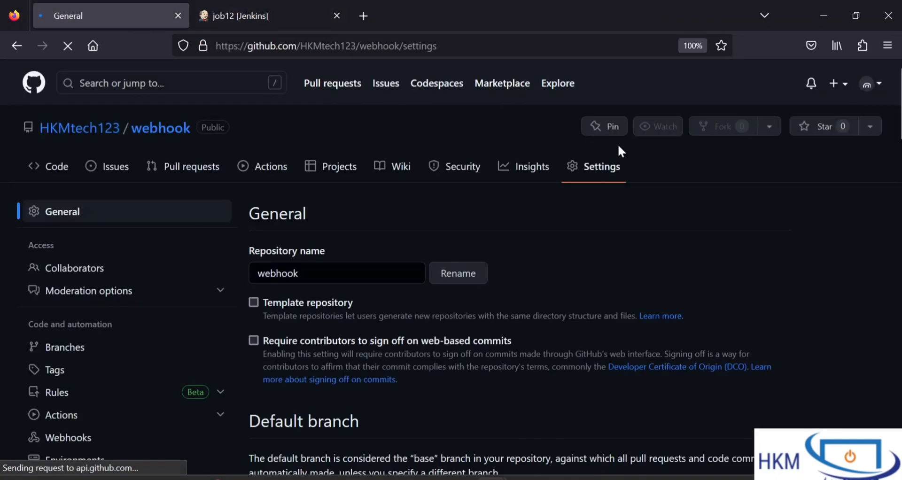
{"action": "scroll", "coordinate": [322, 345], "scroll_direction": "down", "scroll_amount": 2}
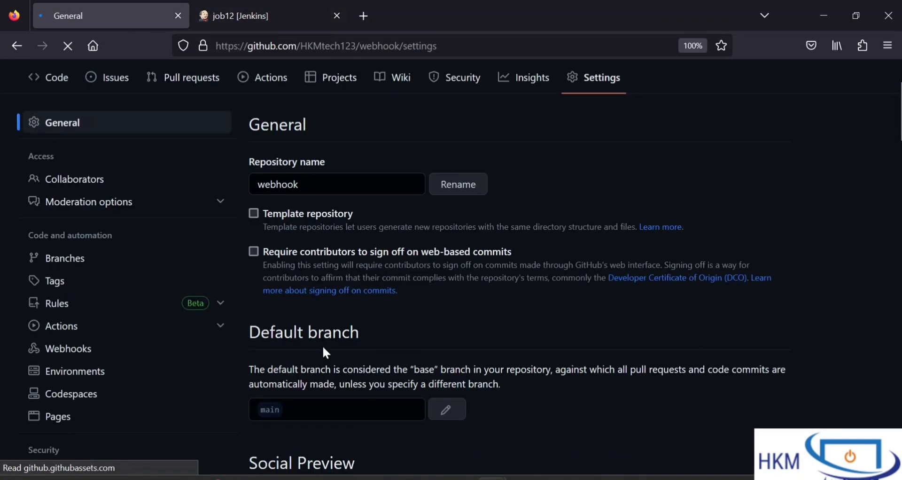
{"action": "left_click", "coordinate": [51, 352]}
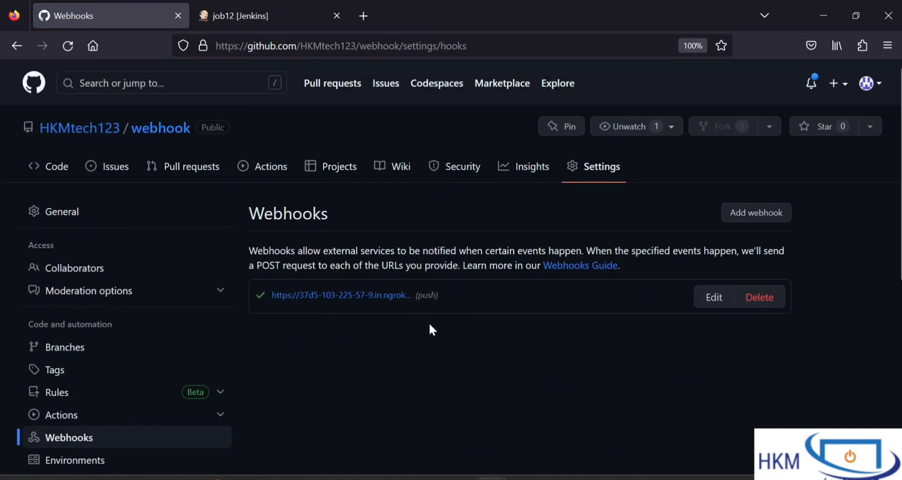
Return to the Jenkins job12 page, reload it, and examine the build history for a build triggered by the push.
{"action": "left_click", "coordinate": [249, 9]}
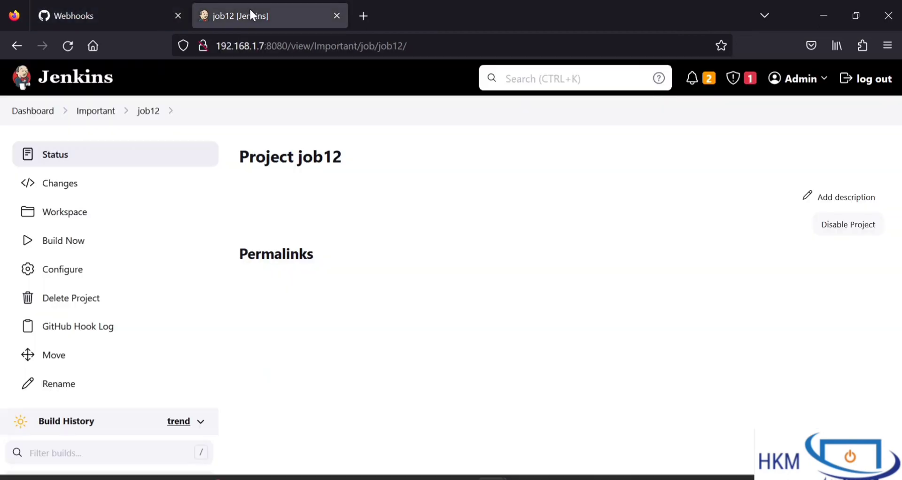
{"action": "left_click", "coordinate": [62, 53]}
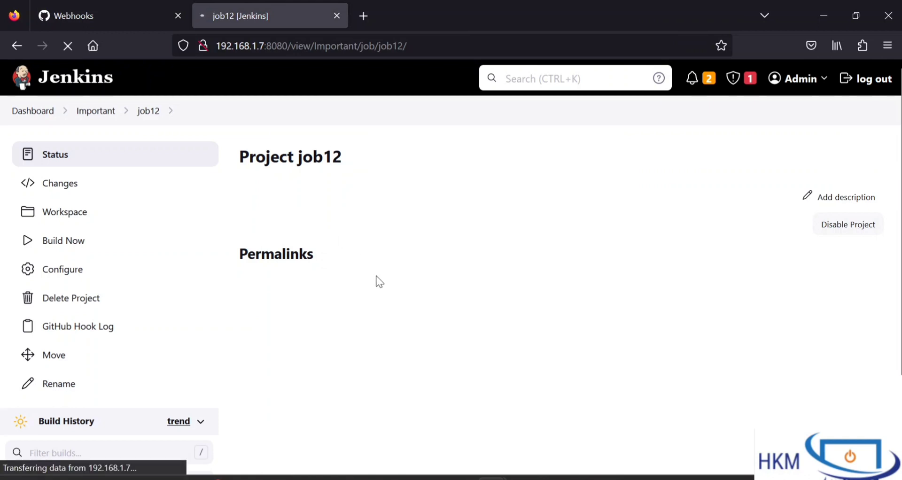
{"action": "scroll", "coordinate": [379, 281], "scroll_direction": "down", "scroll_amount": 2}
{"action": "scroll", "coordinate": [378, 281], "scroll_direction": "down", "scroll_amount": 3}
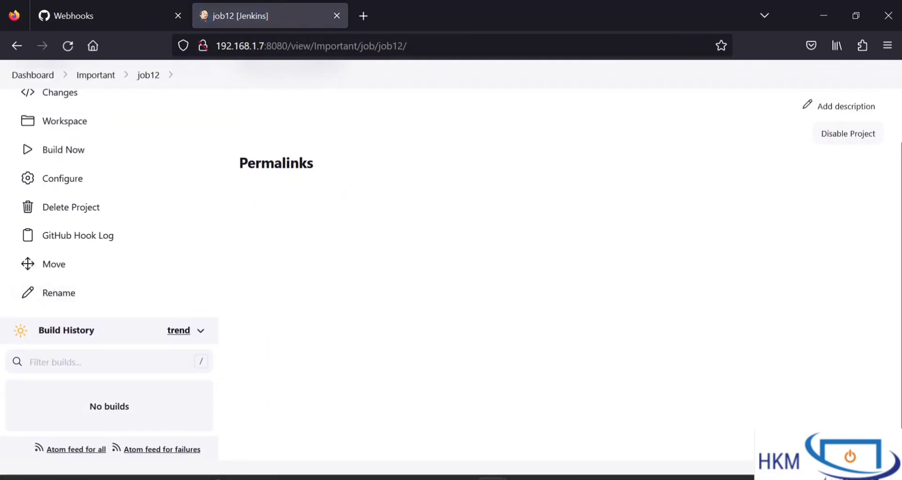
{"action": "scroll", "coordinate": [562, 427], "scroll_direction": "up", "scroll_amount": 1}
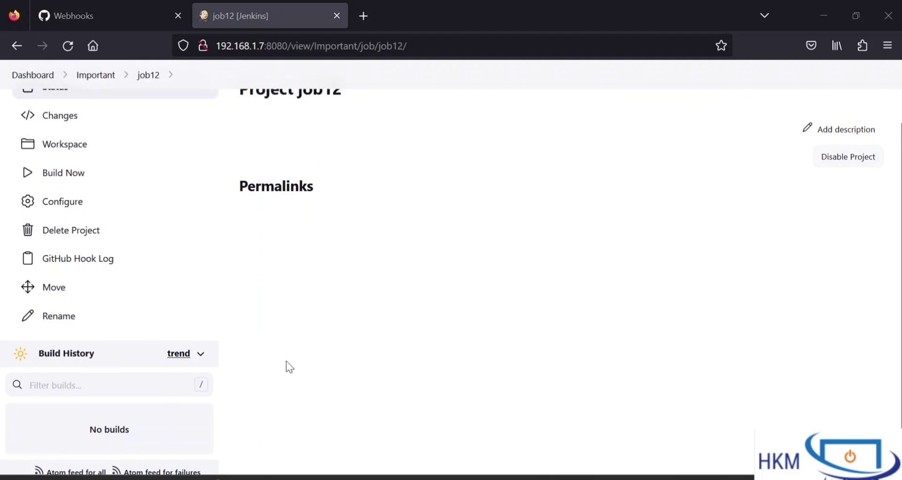
{"action": "scroll", "coordinate": [286, 361], "scroll_direction": "up", "scroll_amount": 2}
{"action": "scroll", "coordinate": [286, 362], "scroll_direction": "down", "scroll_amount": 2}
{"action": "scroll", "coordinate": [205, 284], "scroll_direction": "up", "scroll_amount": 3}
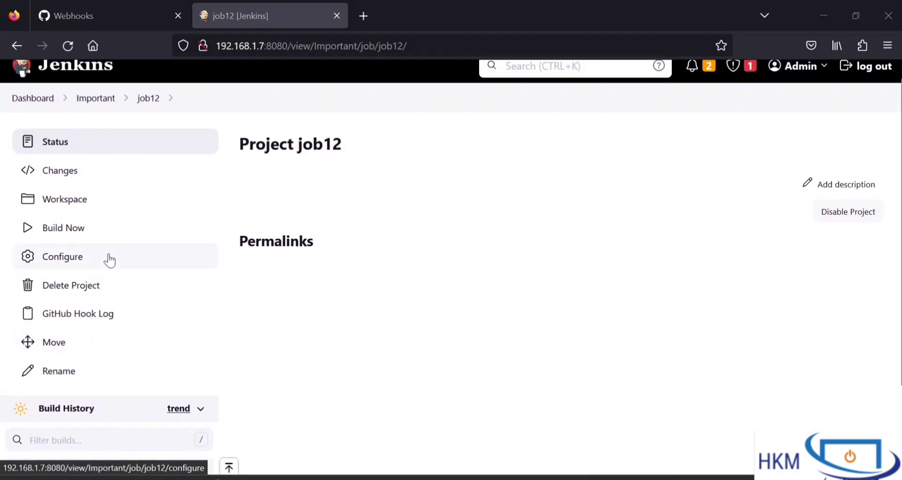
Open job12's configuration, set the Git branch specifier to */main under Source Code Management, and save the job.
{"action": "left_click", "coordinate": [92, 260]}
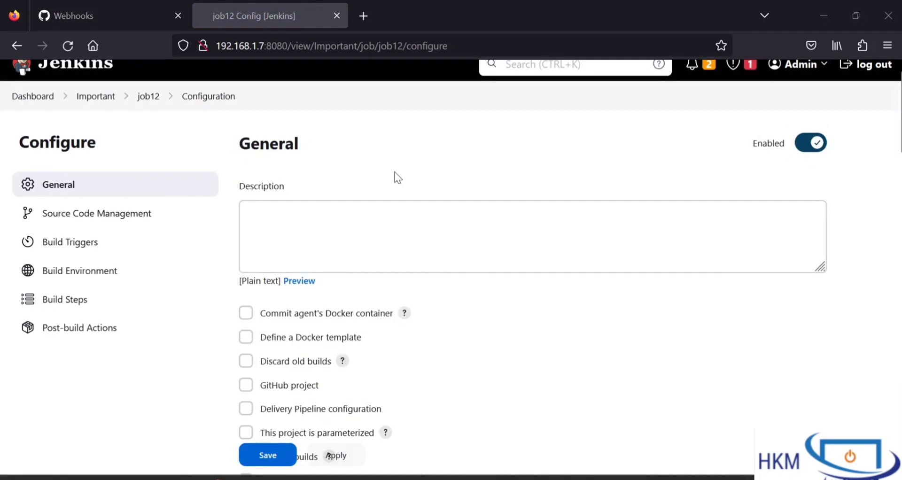
{"action": "left_click", "coordinate": [116, 14]}
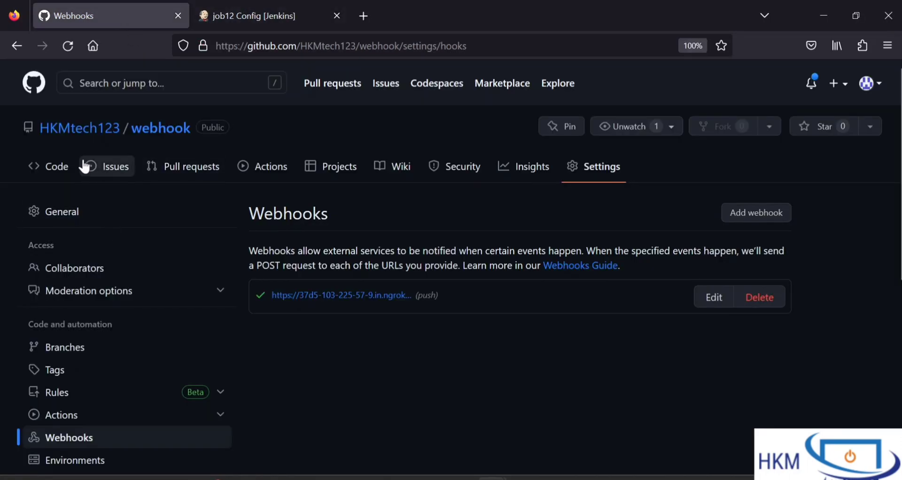
{"action": "left_click", "coordinate": [282, 9]}
{"action": "scroll", "coordinate": [445, 317], "scroll_direction": "down", "scroll_amount": 10}
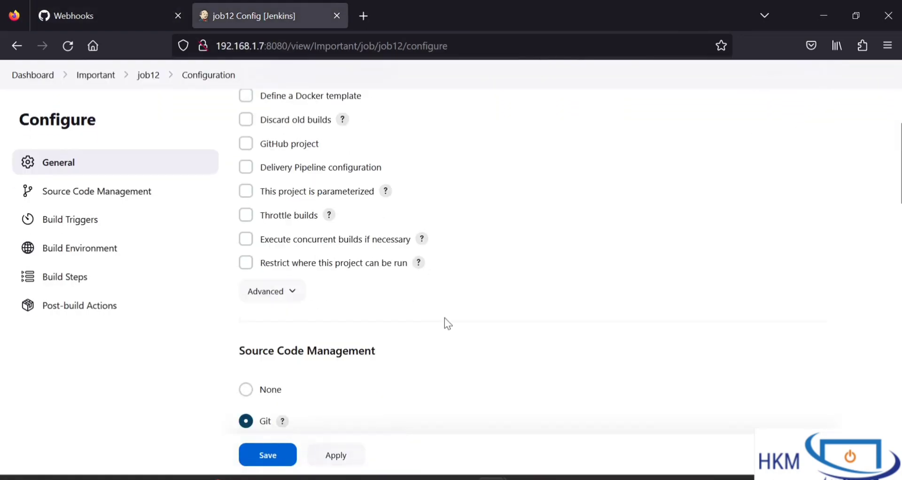
{"action": "scroll", "coordinate": [444, 317], "scroll_direction": "down", "scroll_amount": 3}
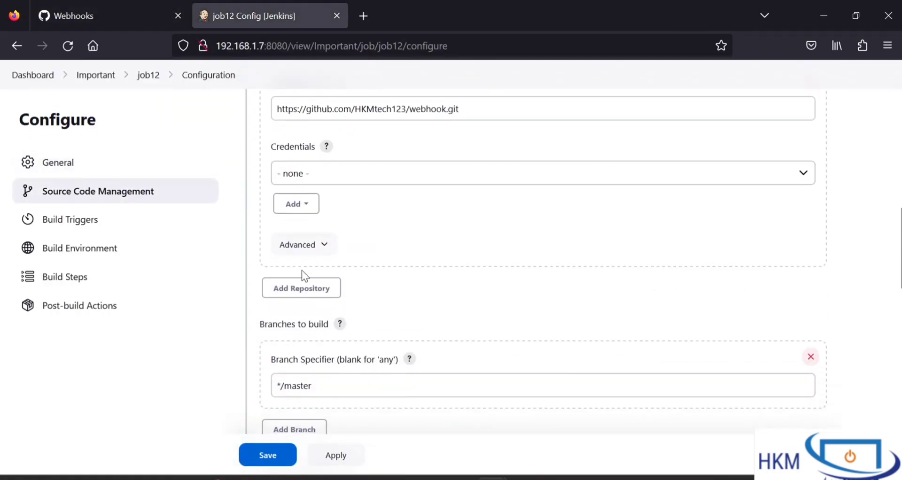
{"action": "left_click", "coordinate": [298, 244]}
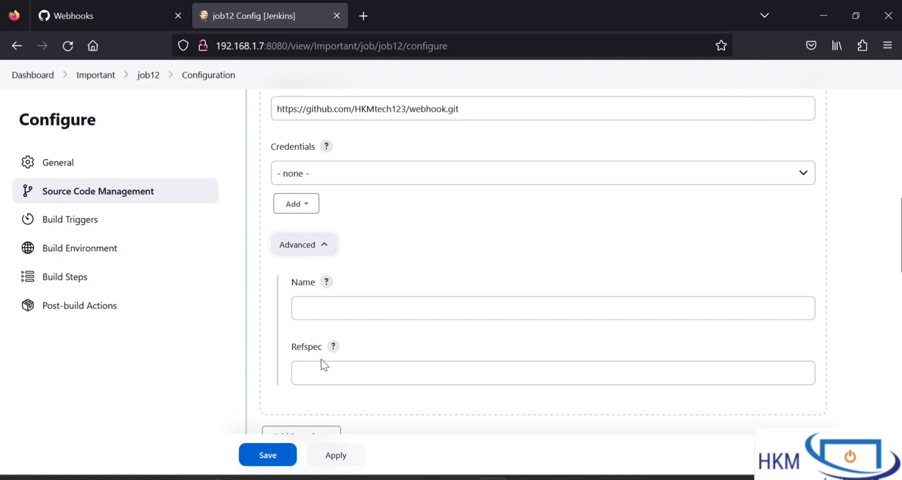
{"action": "scroll", "coordinate": [320, 359], "scroll_direction": "down", "scroll_amount": 4}
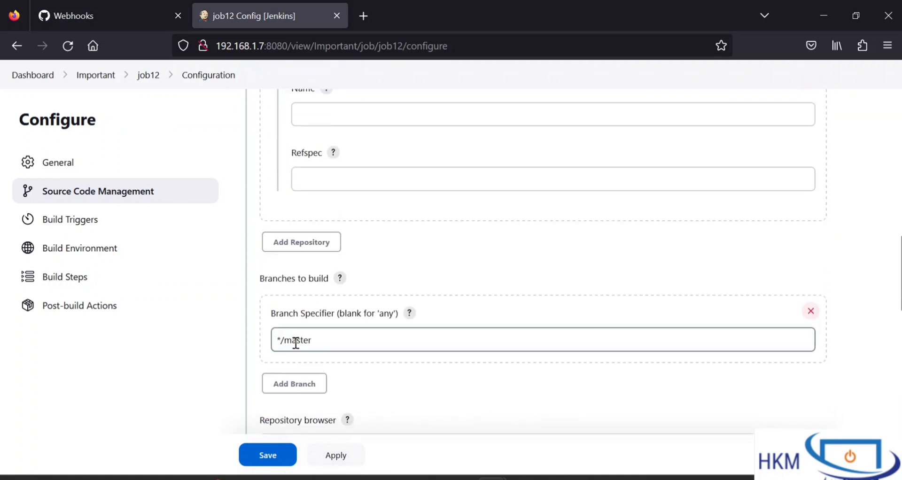
{"action": "left_click_drag", "start_coordinate": [296, 342], "coordinate": [341, 343]}
{"action": "type", "text": "in"}
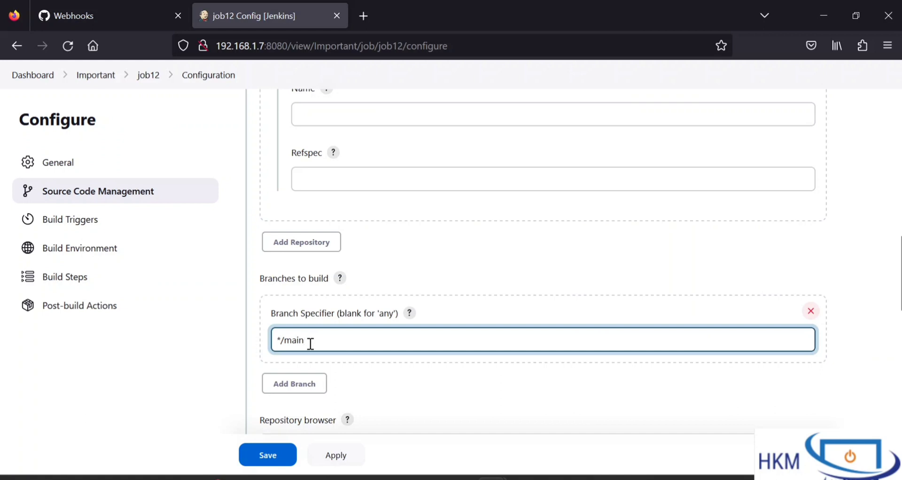
{"action": "left_click", "coordinate": [288, 453]}
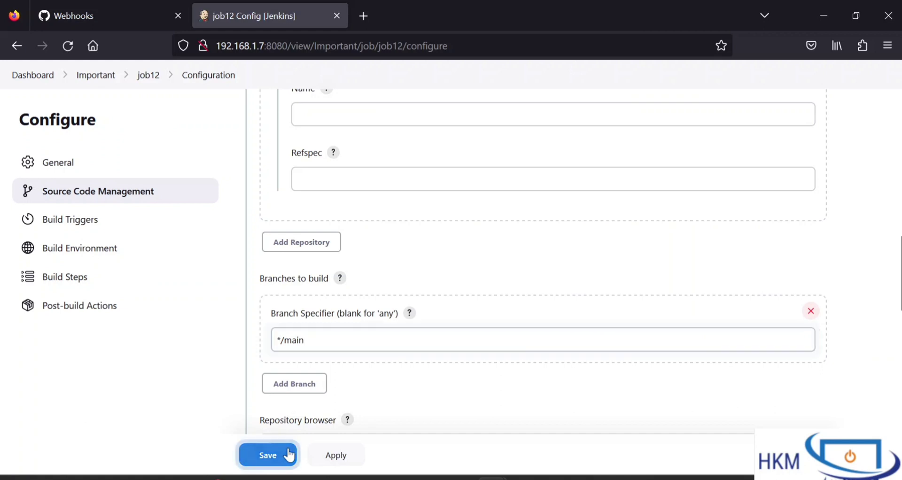
{"action": "scroll", "coordinate": [305, 366], "scroll_direction": "down", "scroll_amount": 2}
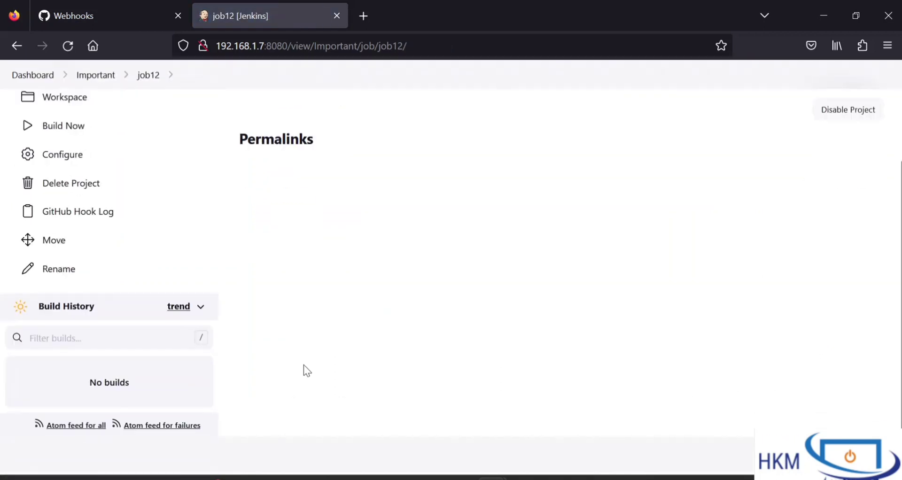
{"action": "scroll", "coordinate": [567, 421], "scroll_direction": "up", "scroll_amount": 1}
{"action": "scroll", "coordinate": [582, 382], "scroll_direction": "down", "scroll_amount": 1}
{"action": "scroll", "coordinate": [582, 382], "scroll_direction": "up", "scroll_amount": 1}
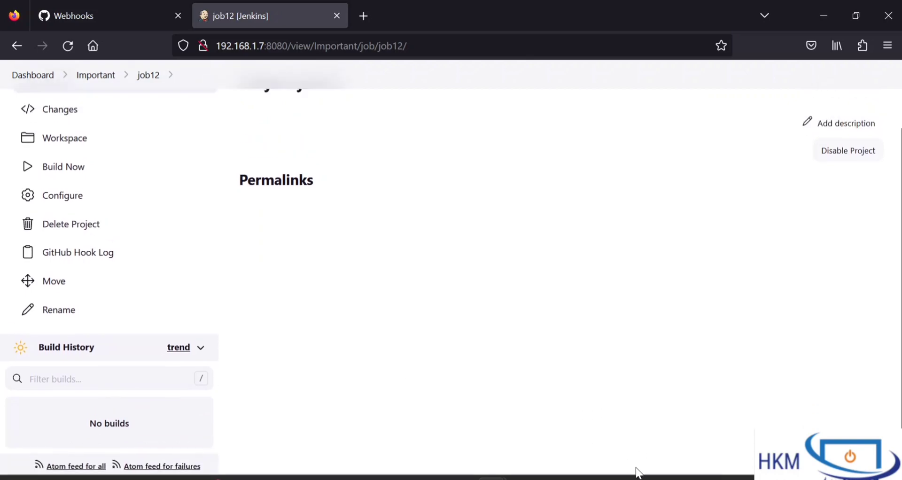
Switch to the Git Bash terminal, clear it, and create an empty file named asfsdf in the webhook repository.
{"action": "left_click", "coordinate": [636, 477]}
{"action": "type", "text": "clear"}
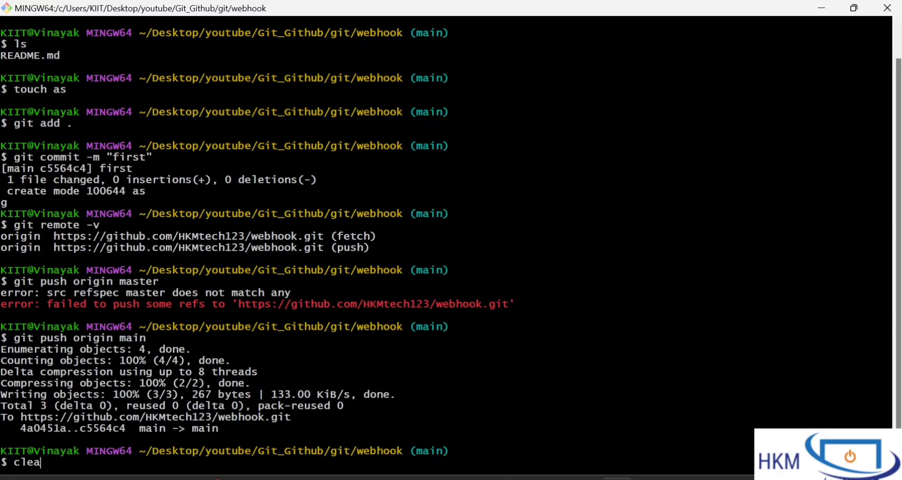
{"action": "key", "text": "Return"}
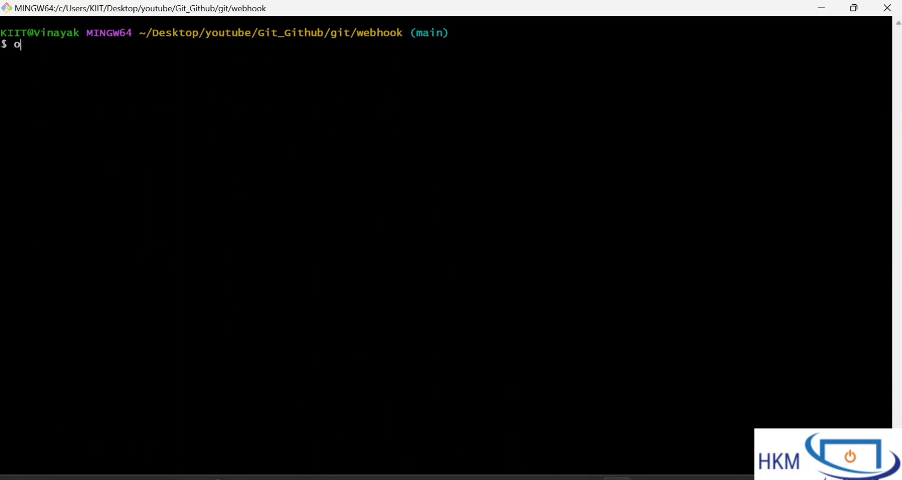
{"action": "type", "text": "touch asfsdf"}
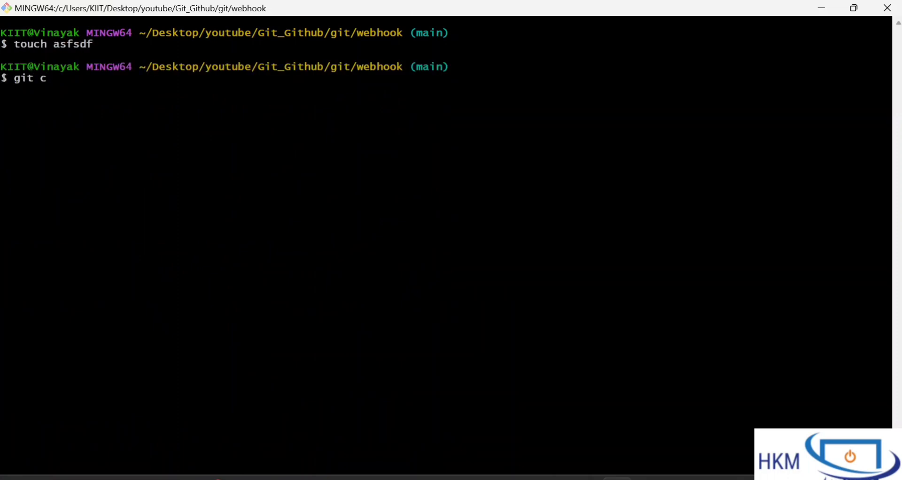
Stage all changes with git add . and commit them with the message "fist".
{"action": "type", "text": "git add ."}
{"action": "type", "text": "git commit -"}
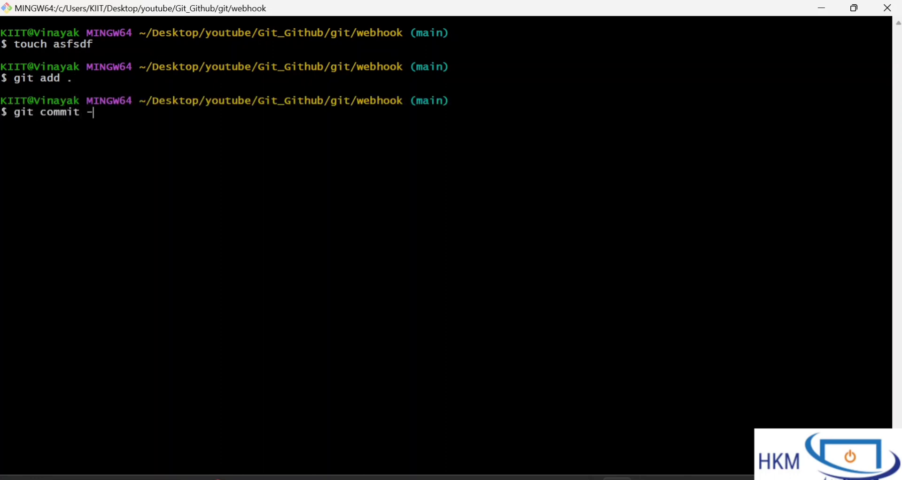
{"action": "type", "text": "m \"\"fist"}
{"action": "key", "text": "Return"}
Push the asfsdf commit to GitHub with git push origin main.
{"action": "type", "text": "git p"}
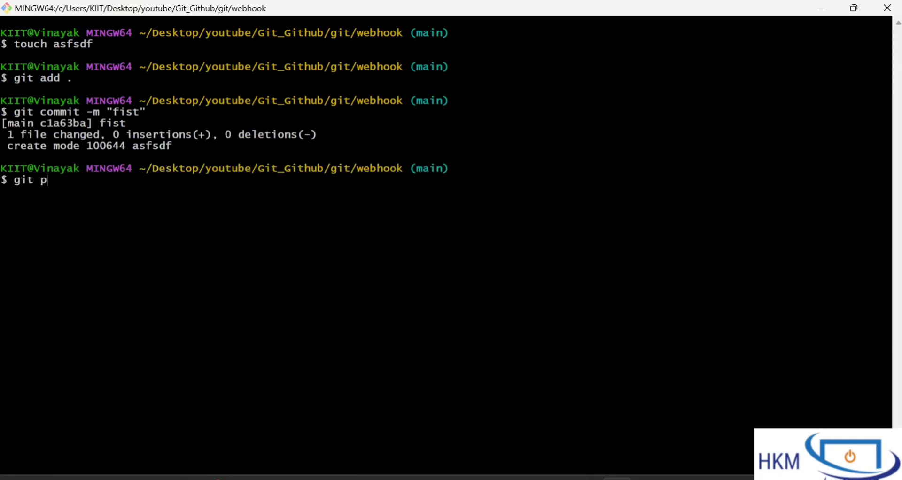
{"action": "type", "text": "ush po"}
{"action": "type", "text": "igin ma"}
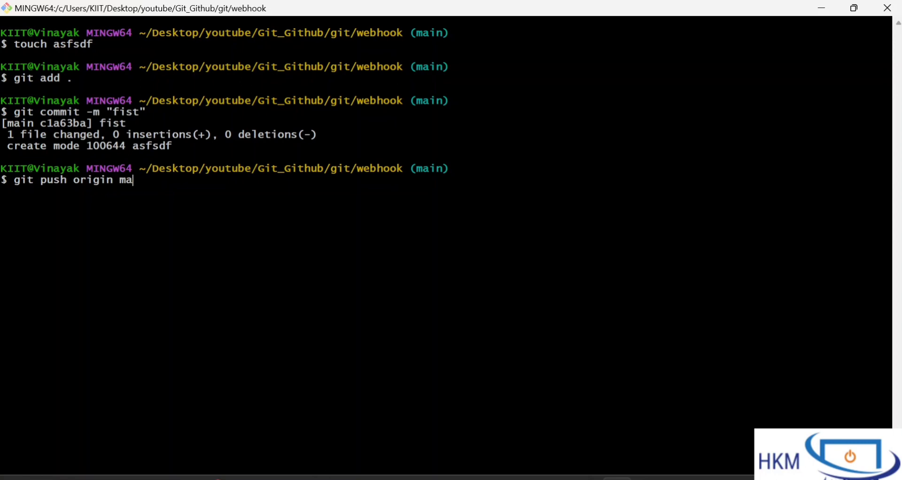
{"action": "type", "text": "in"}
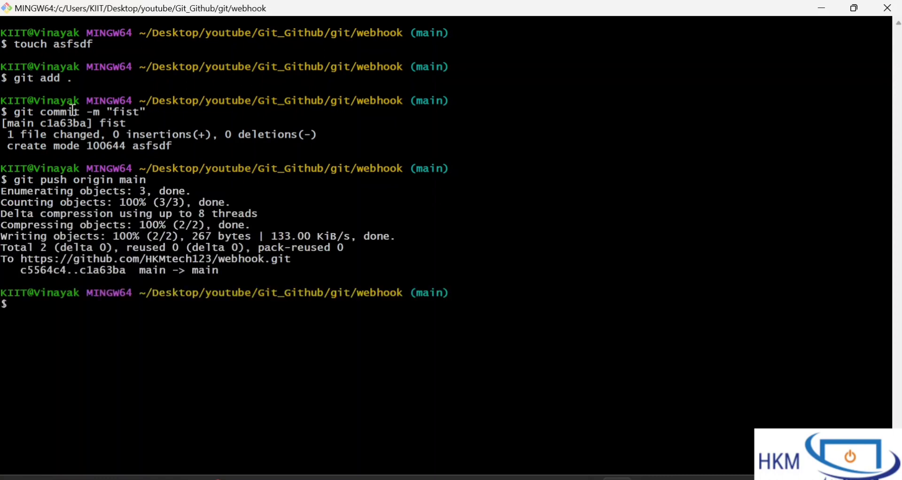
Switch back to the browser, reload GitHub's Webhooks settings page, and check the hook's last delivery status.
{"action": "key", "text": "alt+Tab"}
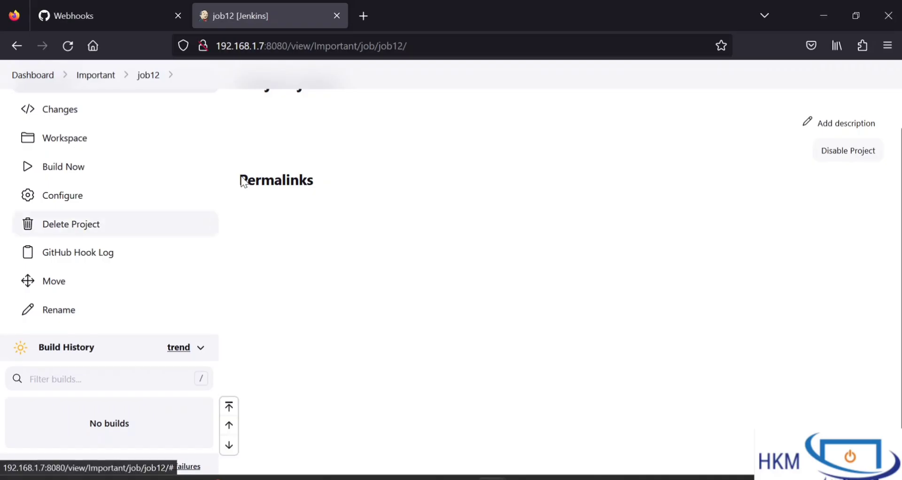
{"action": "scroll", "coordinate": [125, 120], "scroll_direction": "up", "scroll_amount": 3}
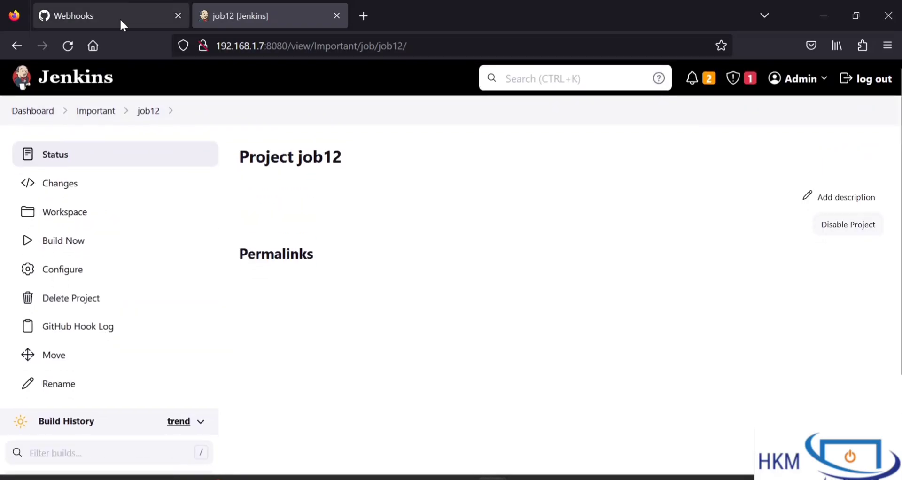
{"action": "left_click", "coordinate": [121, 19]}
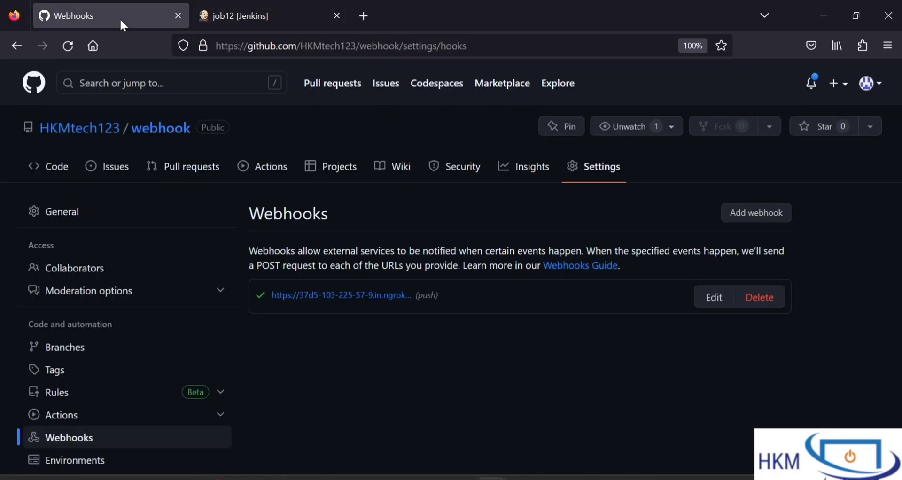
{"action": "left_click", "coordinate": [68, 46]}
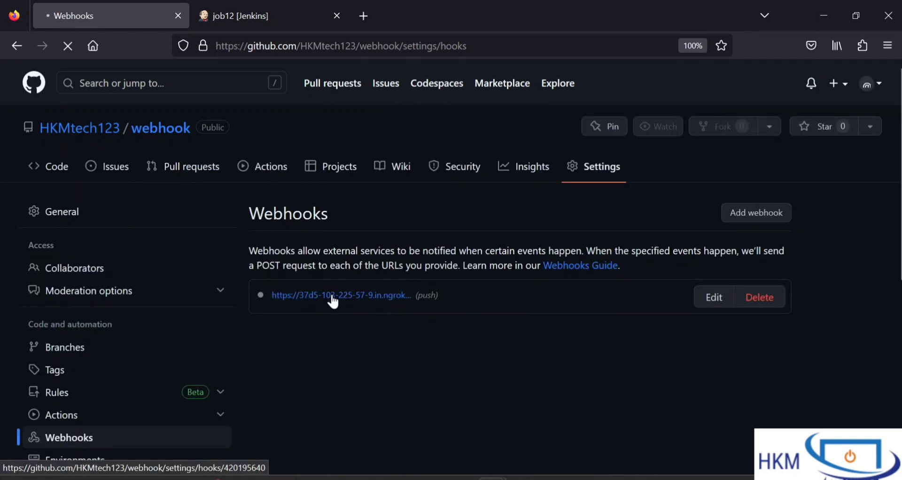
{"action": "mouse_move", "coordinate": [262, 298]}
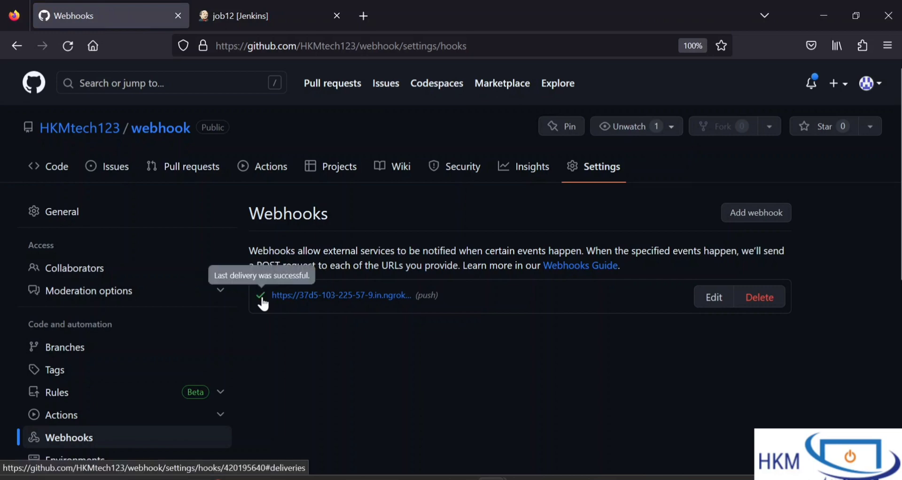
Return to the Jenkins job12 page, reload it, and check the build history for a build from the second push.
{"action": "left_click", "coordinate": [249, 21]}
{"action": "scroll", "coordinate": [155, 331], "scroll_direction": "down", "scroll_amount": 2}
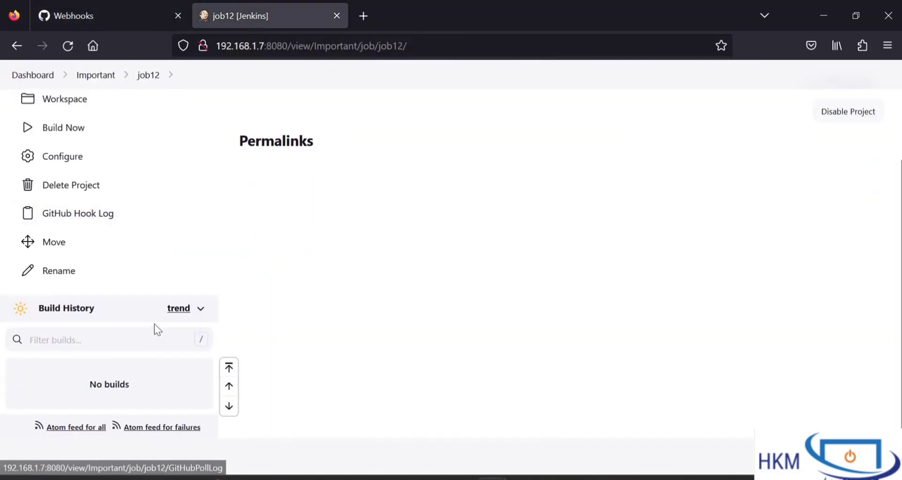
{"action": "left_click", "coordinate": [67, 47]}
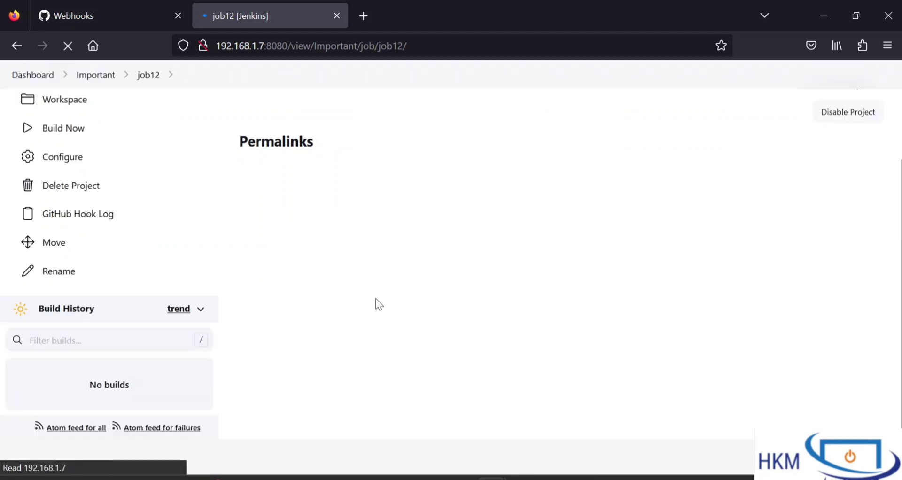
{"action": "scroll", "coordinate": [381, 360], "scroll_direction": "up", "scroll_amount": 2}
{"action": "scroll", "coordinate": [382, 363], "scroll_direction": "down", "scroll_amount": 2}
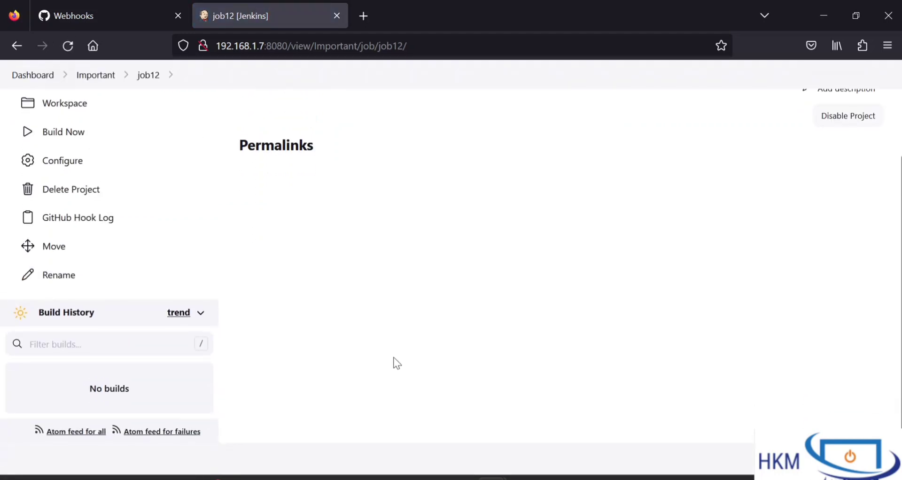
{"action": "scroll", "coordinate": [351, 211], "scroll_direction": "up", "scroll_amount": 2}
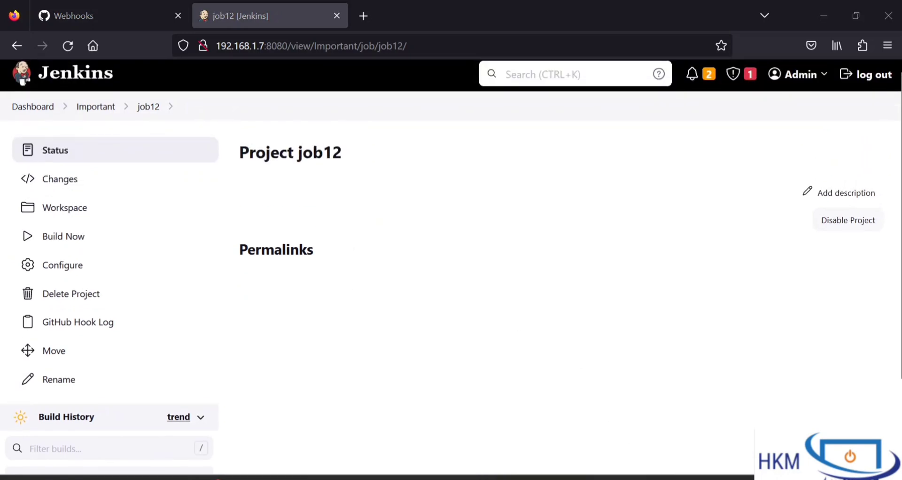
{"action": "scroll", "coordinate": [527, 244], "scroll_direction": "down", "scroll_amount": 3}
{"action": "scroll", "coordinate": [527, 245], "scroll_direction": "up", "scroll_amount": 2}
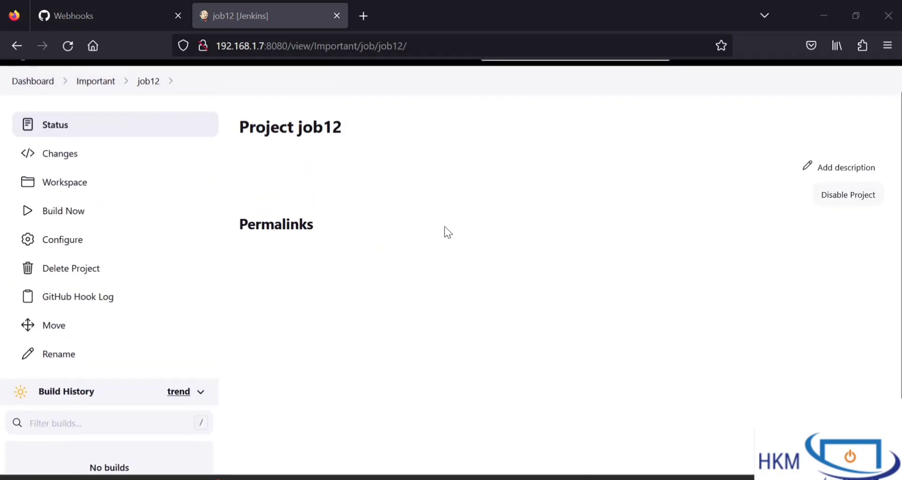
{"action": "scroll", "coordinate": [445, 226], "scroll_direction": "up", "scroll_amount": 1}
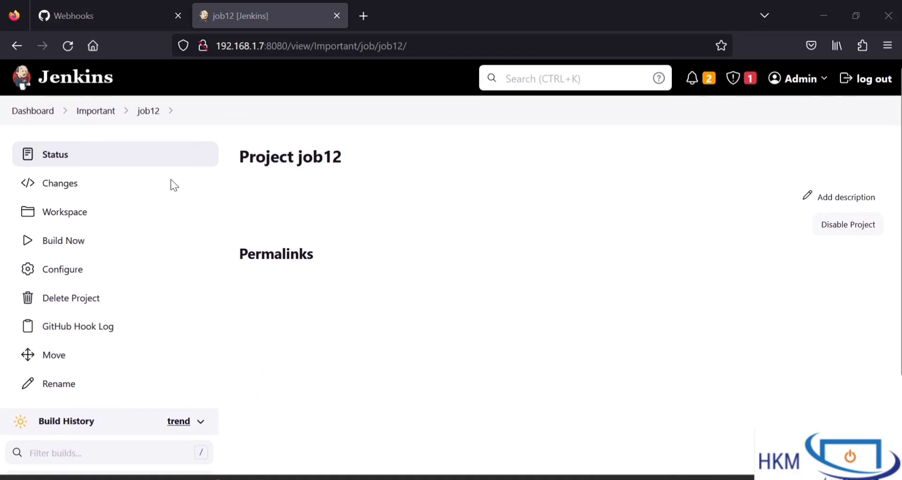
Open the ngrok webhook's management page from GitHub's Webhooks settings in a new browser tab and switch to it.
{"action": "left_click", "coordinate": [122, 14]}
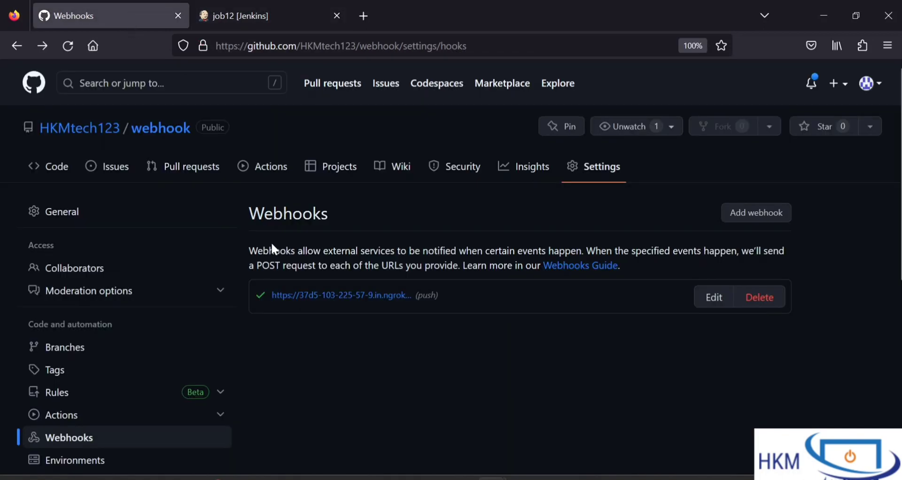
{"action": "right_click", "coordinate": [308, 298]}
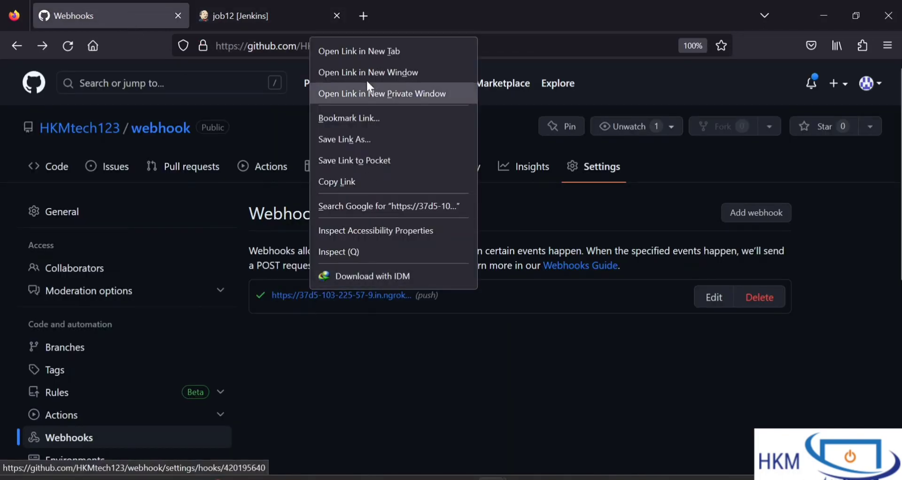
{"action": "left_click", "coordinate": [368, 51]}
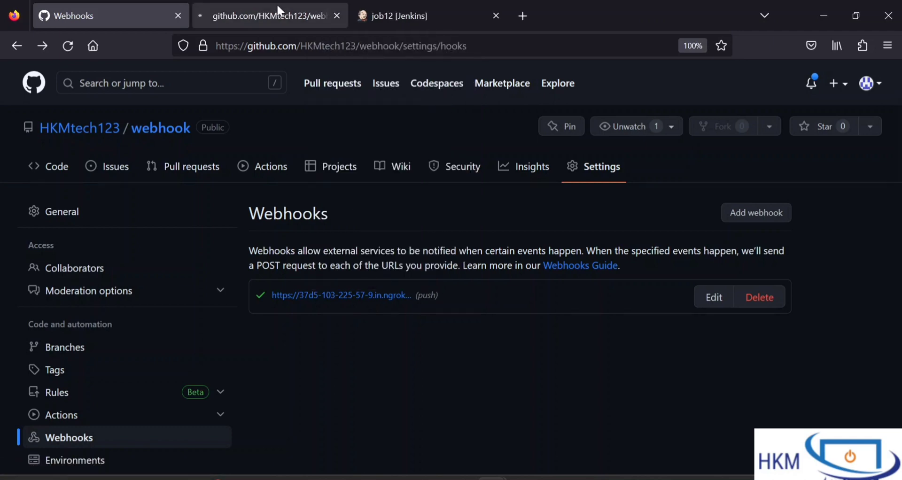
{"action": "left_click", "coordinate": [278, 13]}
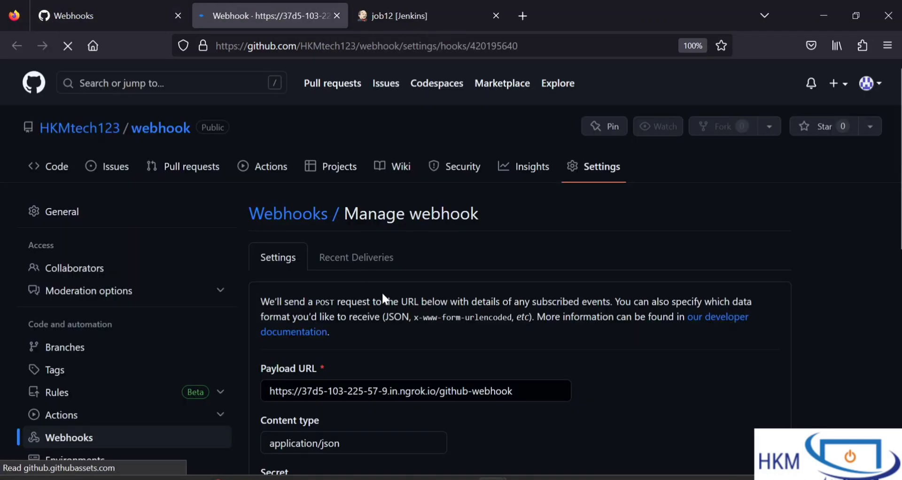
{"action": "scroll", "coordinate": [425, 469], "scroll_direction": "down", "scroll_amount": 2}
{"action": "scroll", "coordinate": [424, 462], "scroll_direction": "down", "scroll_amount": 2}
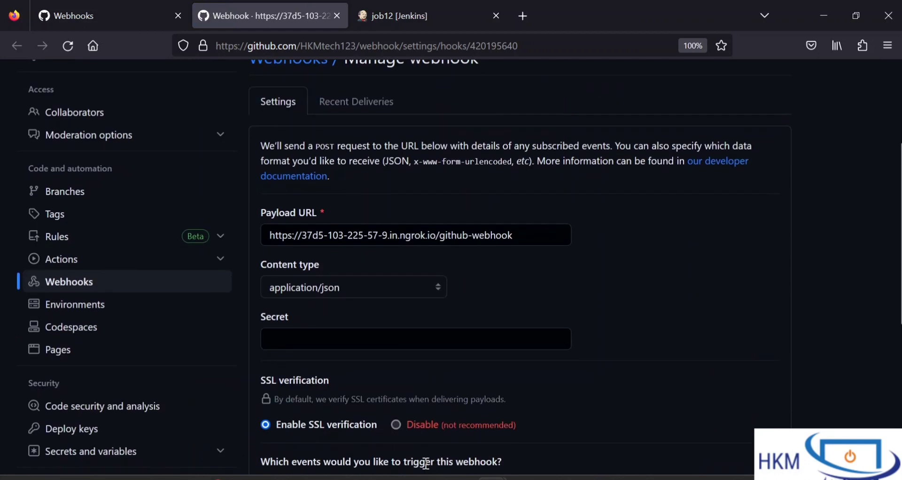
{"action": "left_click", "coordinate": [515, 240]}
{"action": "type", "text": "/"}
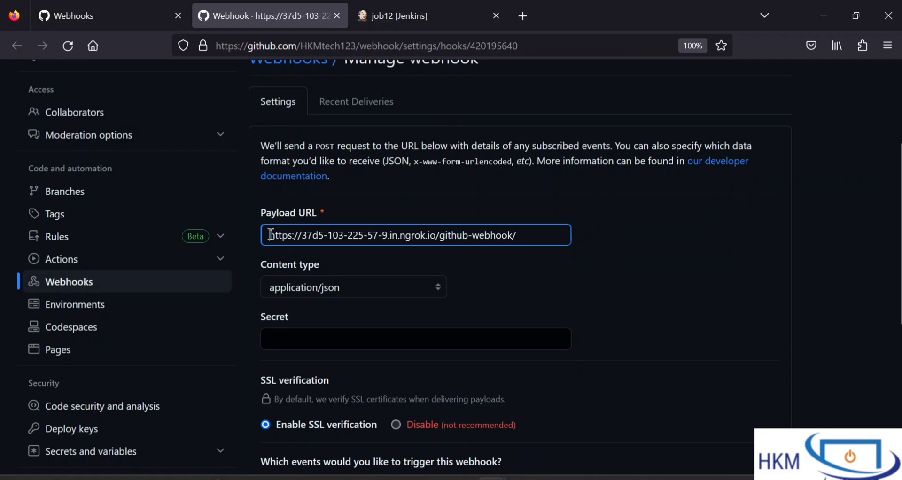
{"action": "left_click_drag", "start_coordinate": [268, 235], "coordinate": [544, 235]}
{"action": "left_click", "coordinate": [544, 235]}
{"action": "left_click_drag", "start_coordinate": [518, 232], "coordinate": [433, 232]}
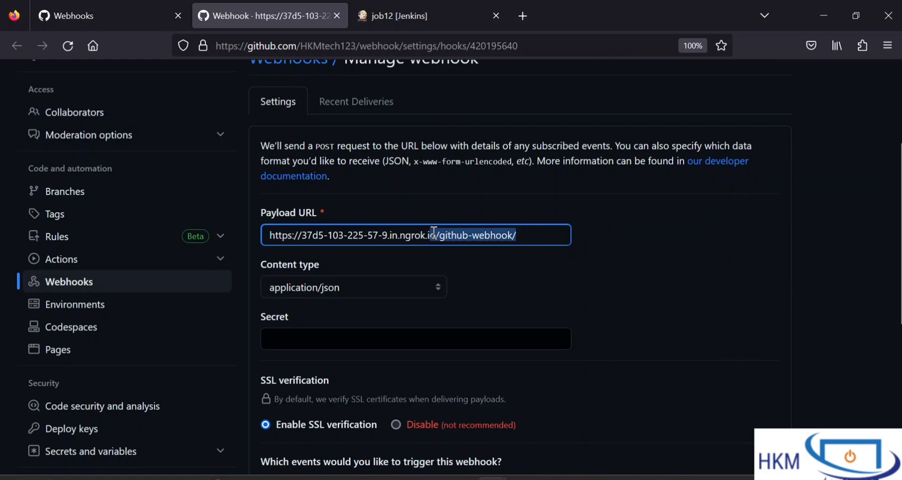
Save the webhook with its corrected payload URL and close its management page.
{"action": "left_click", "coordinate": [468, 253]}
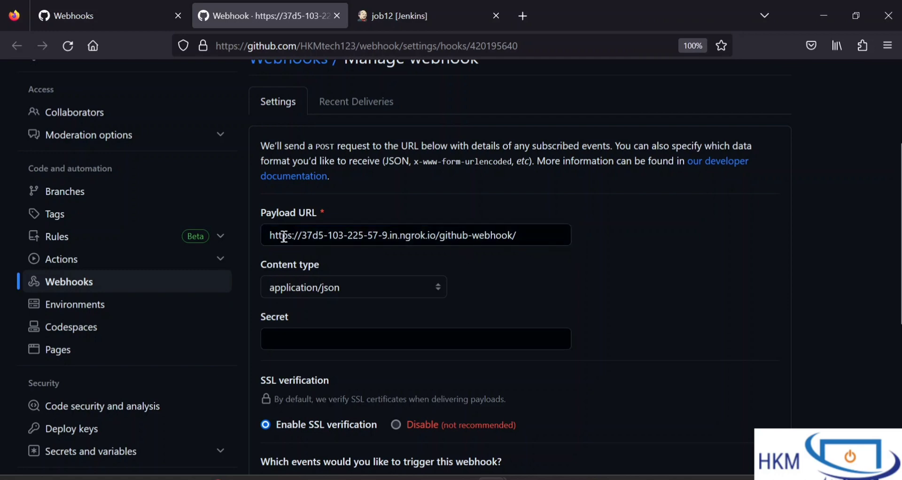
{"action": "left_click_drag", "start_coordinate": [268, 234], "coordinate": [525, 238]}
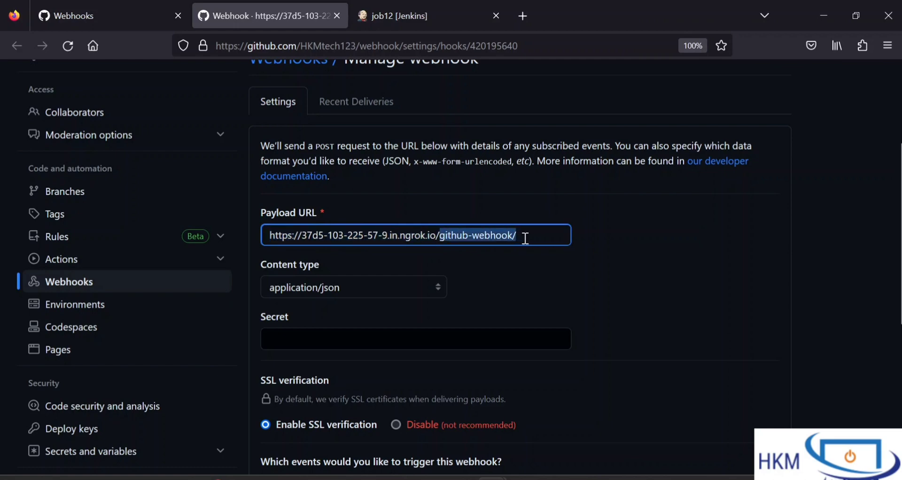
{"action": "scroll", "coordinate": [526, 258], "scroll_direction": "down", "scroll_amount": 5}
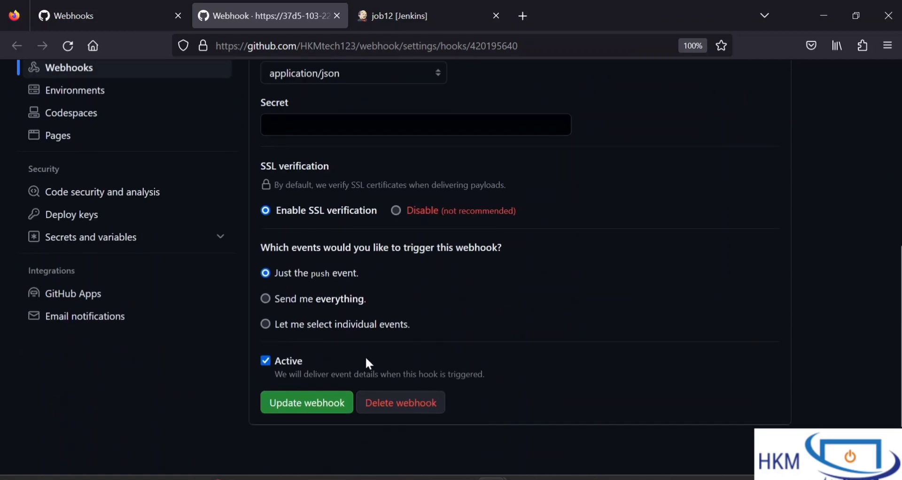
{"action": "left_click", "coordinate": [301, 403]}
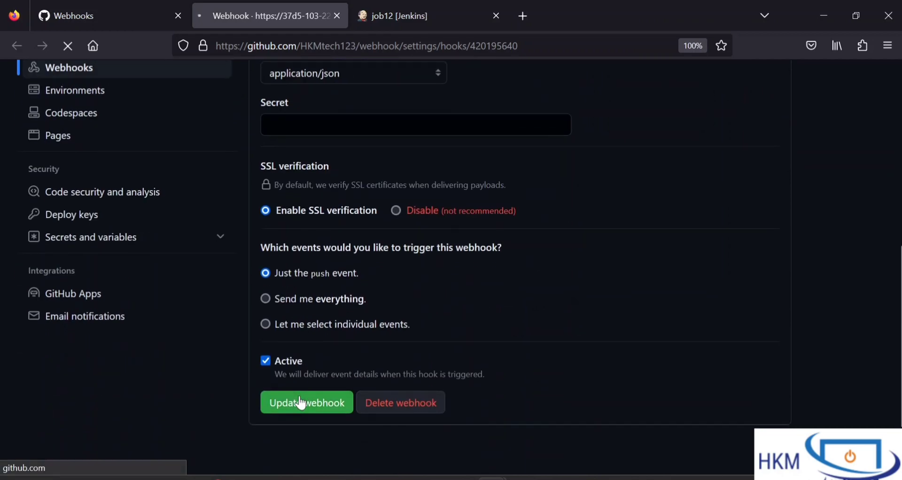
{"action": "scroll", "coordinate": [495, 358], "scroll_direction": "down", "scroll_amount": 3}
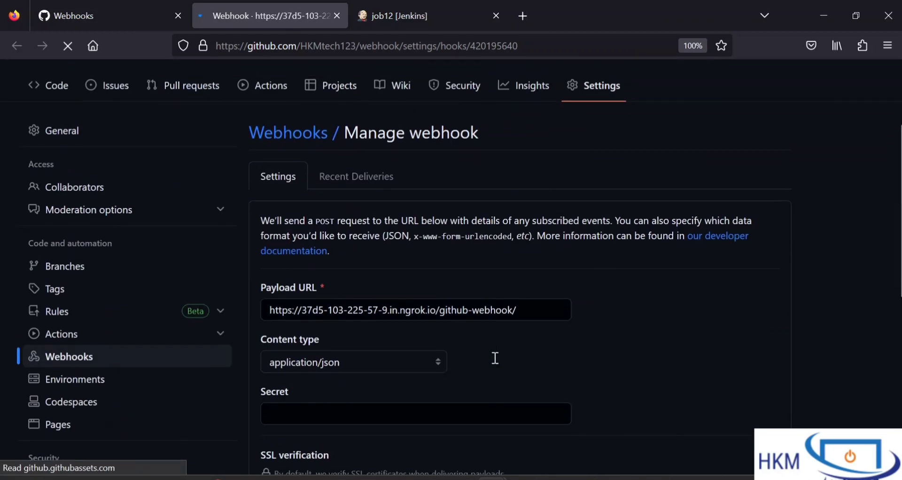
{"action": "scroll", "coordinate": [495, 358], "scroll_direction": "down", "scroll_amount": 8}
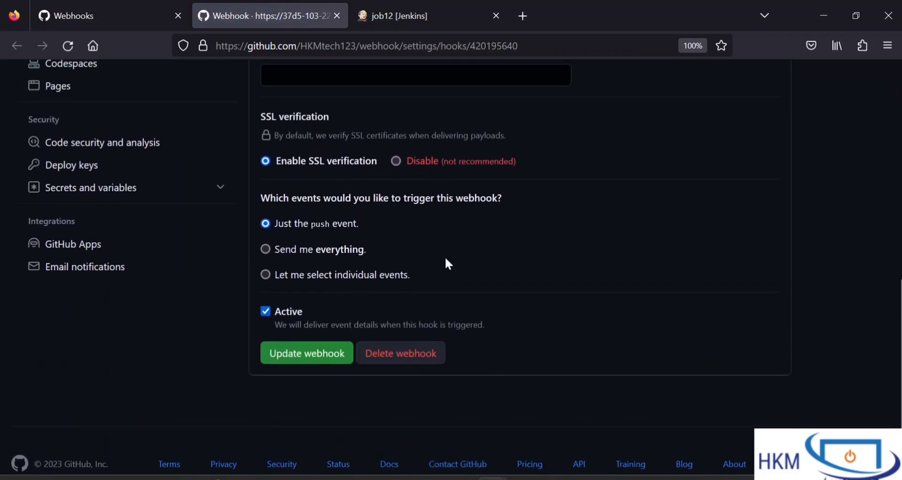
{"action": "scroll", "coordinate": [449, 263], "scroll_direction": "up", "scroll_amount": 7}
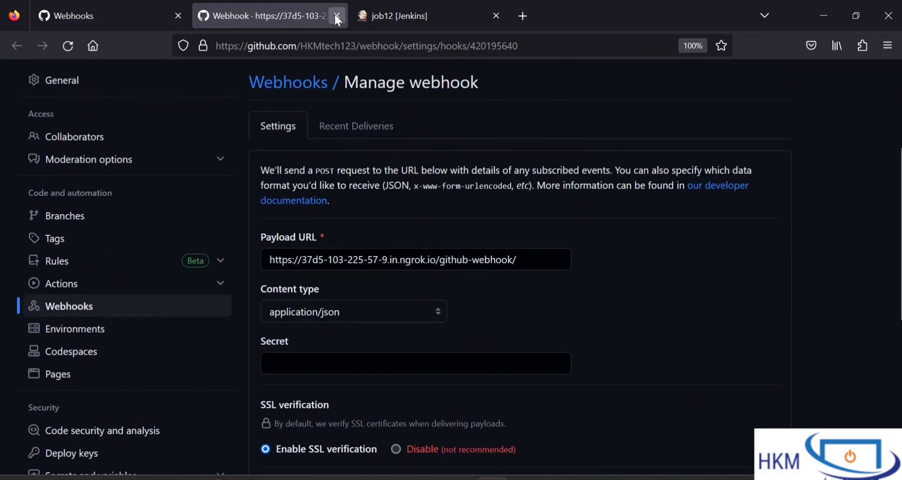
{"action": "left_click", "coordinate": [336, 15]}
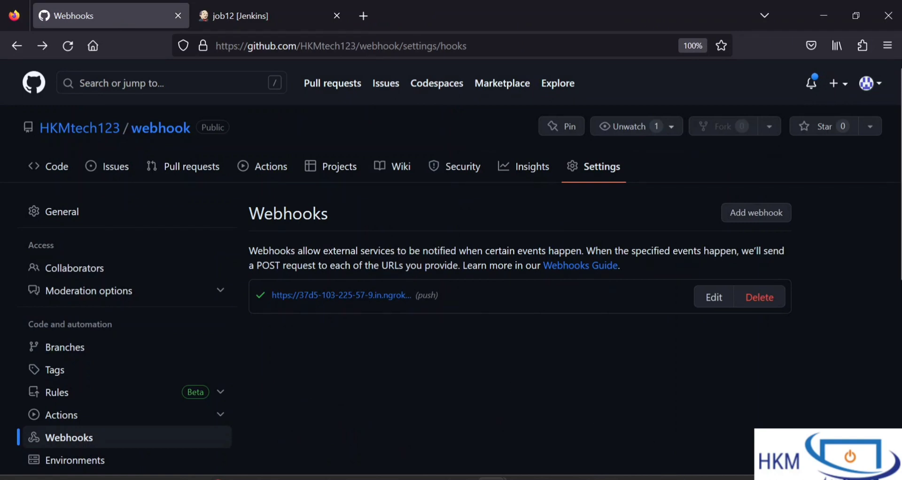
Switch to the Git Bash terminal, create an empty file named sd in the webhook repository, and stage all changes.
{"action": "left_click", "coordinate": [493, 479]}
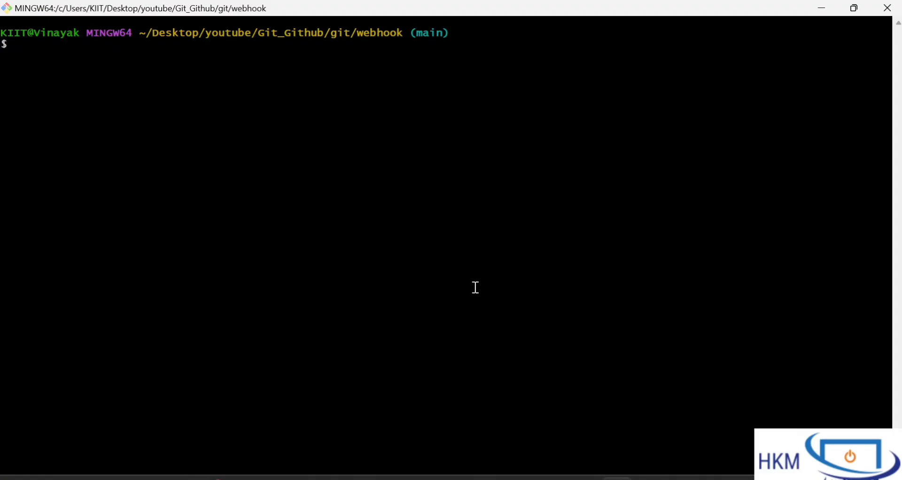
{"action": "type", "text": "toic"}
{"action": "key", "text": "BackSpace"}
{"action": "key", "text": "BackSpace"}
{"action": "key", "text": "BackSpace"}
{"action": "type", "text": "uch sd"}
{"action": "type", "text": "git "}
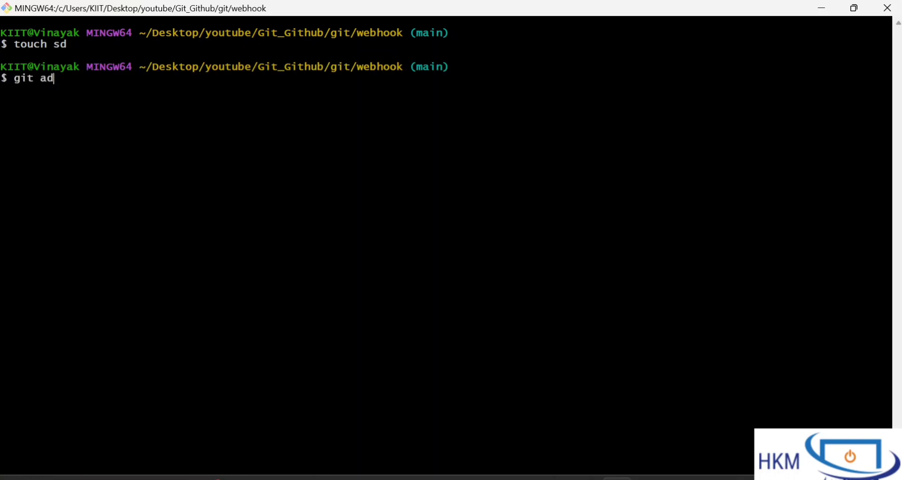
Commit the staged file with the message "sfdf".
{"action": "type", "text": "git "}
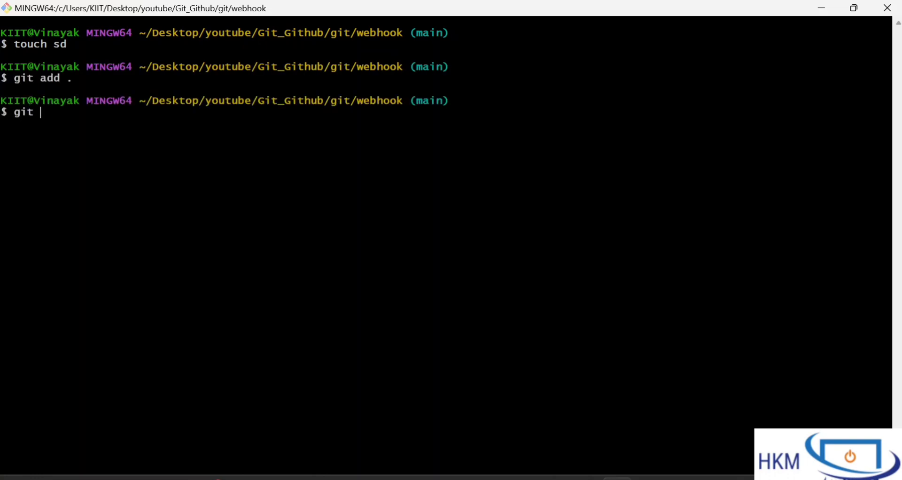
{"action": "type", "text": "commut"}
{"action": "key", "text": "BackSpace"}
{"action": "key", "text": "BackSpace"}
{"action": "type", "text": "it -m \"sfdf\""}
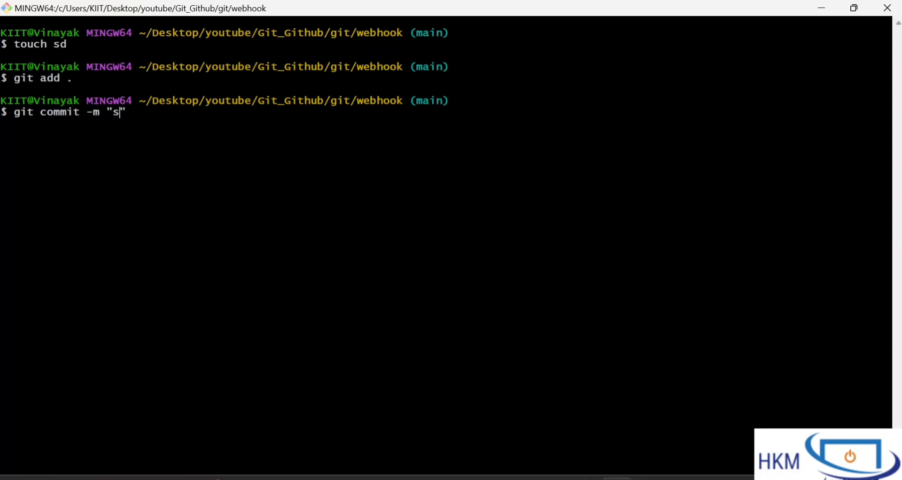
{"action": "key", "text": "Return"}
Push the new commit on main to the GitHub repository.
{"action": "type", "text": "git ps"}
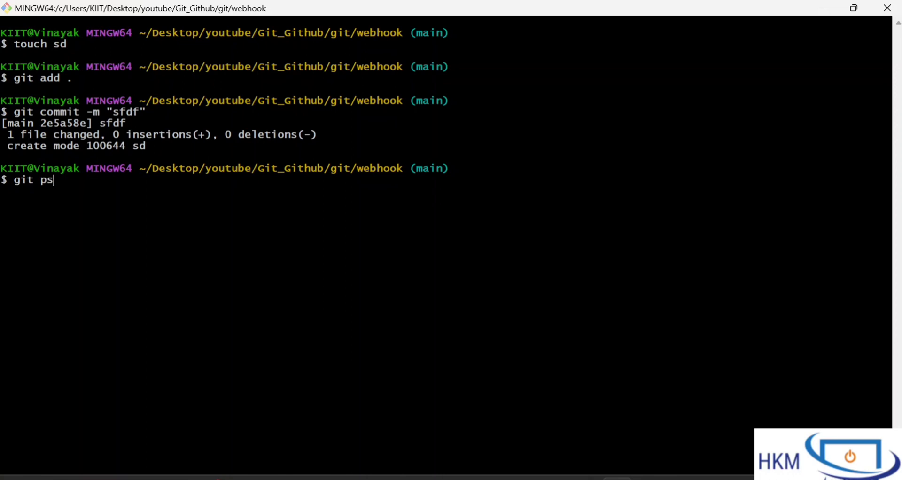
{"action": "key", "text": "BackSpace"}
{"action": "type", "text": "ush"}
{"action": "key", "text": "Return"}
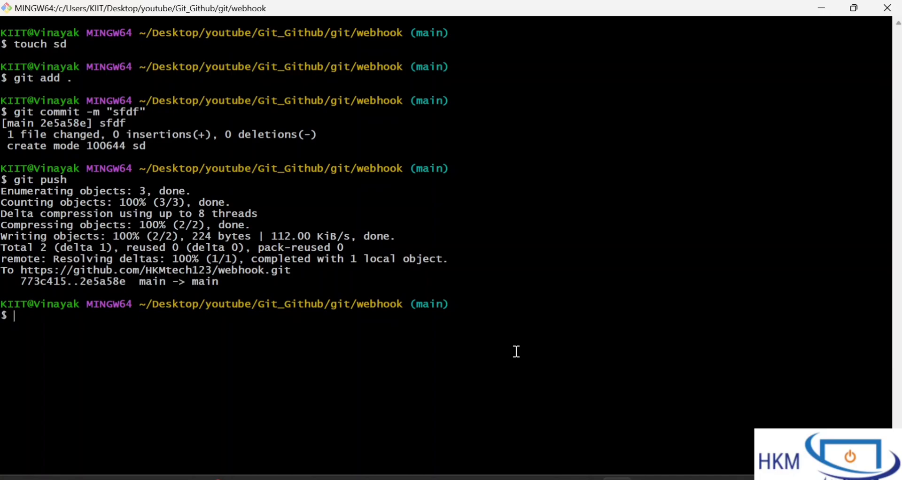
Switch back to the browser, reload GitHub's Webhooks page to check the delivery status, and check Jenkins job12's build history.
{"action": "key", "text": "alt+Tab"}
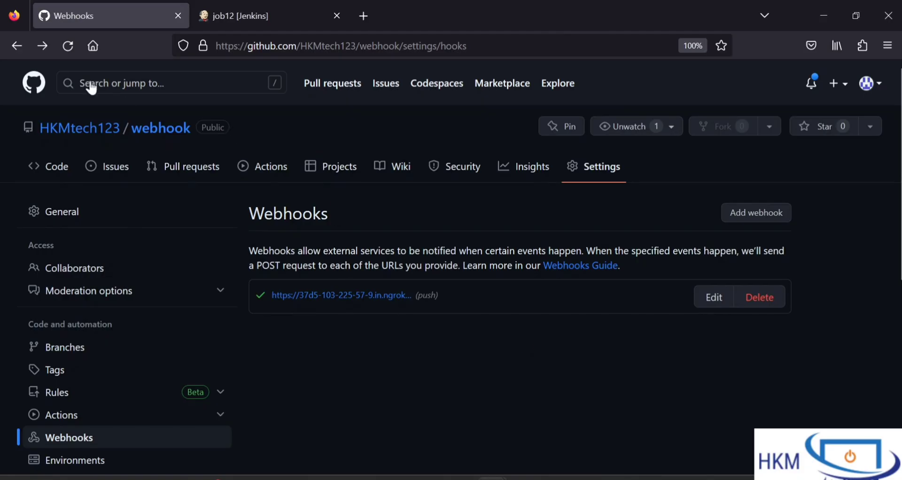
{"action": "left_click", "coordinate": [63, 47]}
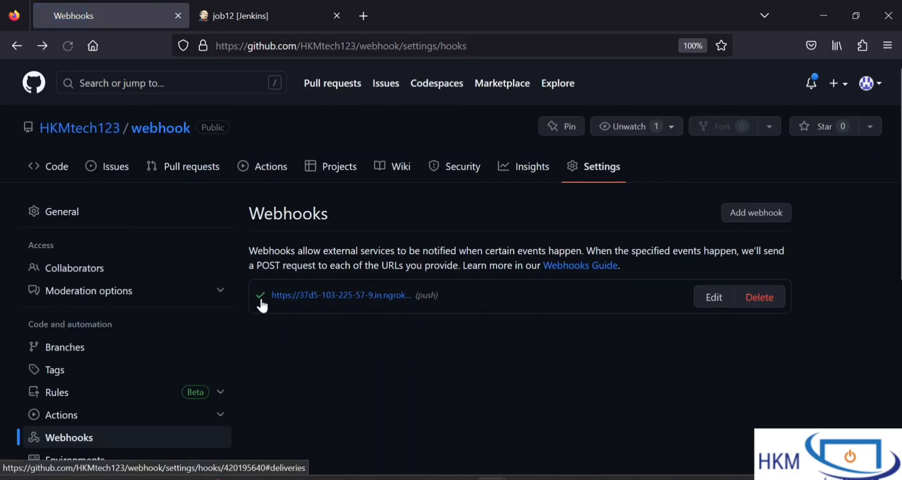
{"action": "left_click", "coordinate": [287, 15]}
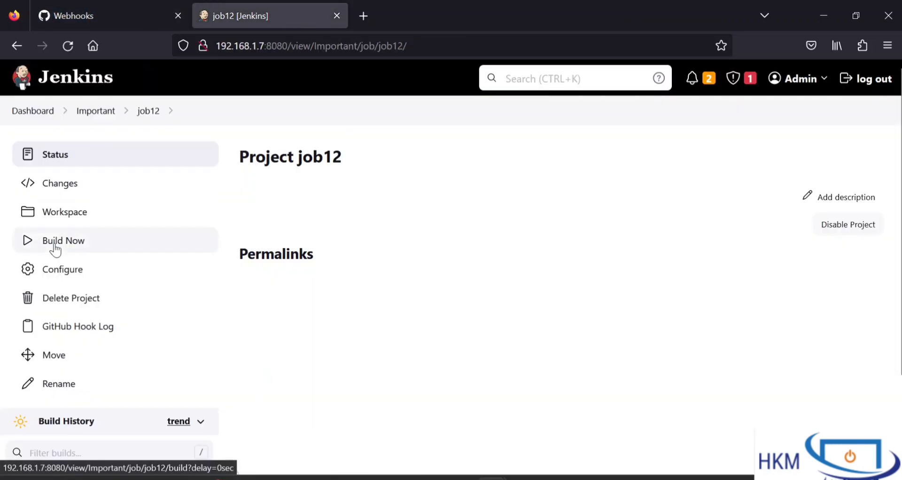
{"action": "scroll", "coordinate": [55, 248], "scroll_direction": "down", "scroll_amount": 3}
{"action": "left_click", "coordinate": [66, 128]}
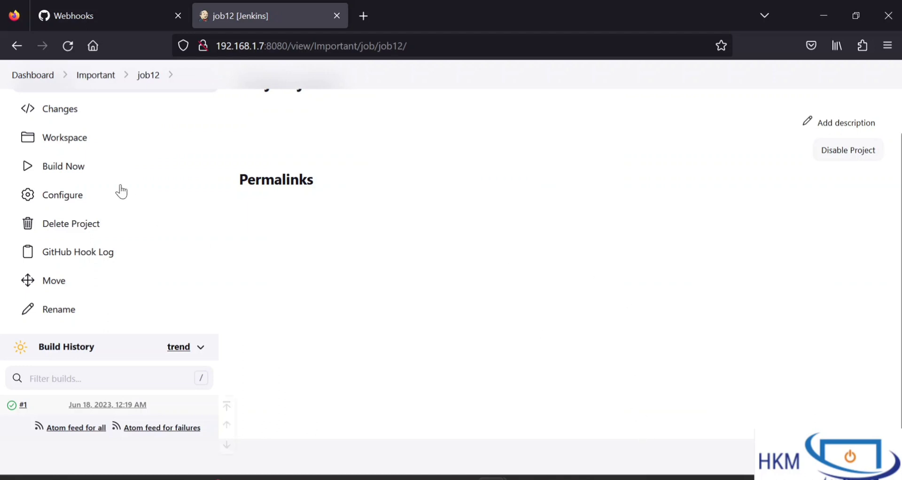
Open job12's configuration and review its repository URL, branch specifier and build triggers.
{"action": "scroll", "coordinate": [113, 179], "scroll_direction": "up", "scroll_amount": 2}
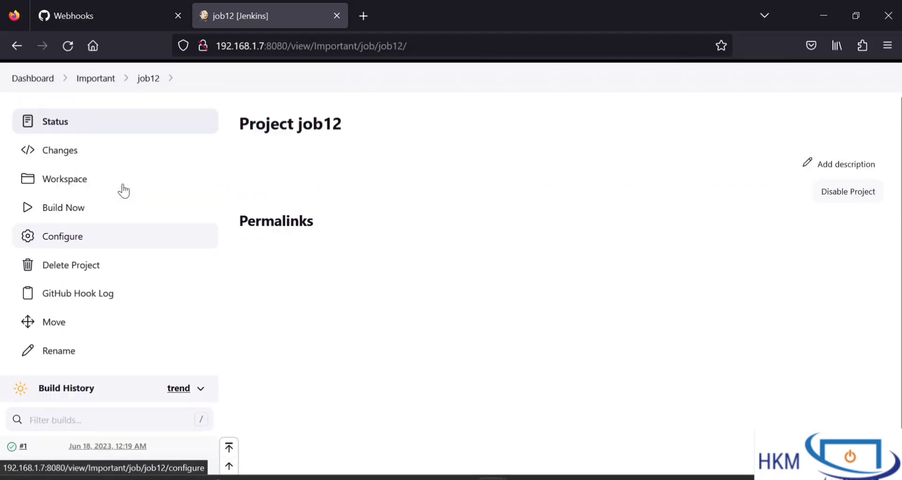
{"action": "left_click", "coordinate": [73, 254]}
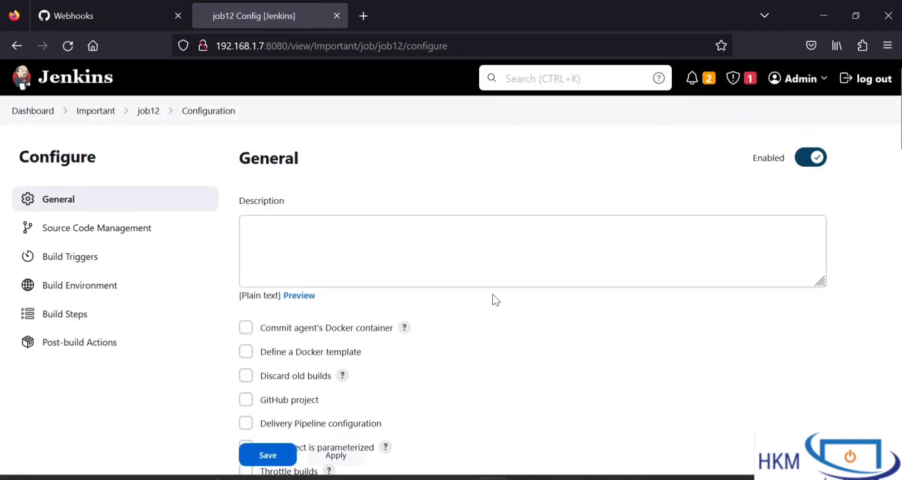
{"action": "scroll", "coordinate": [517, 336], "scroll_direction": "down", "scroll_amount": 10}
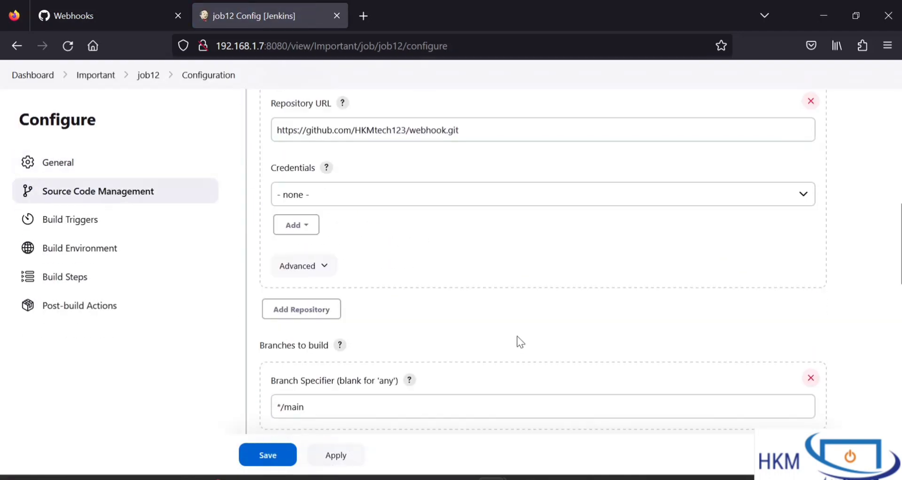
{"action": "scroll", "coordinate": [516, 336], "scroll_direction": "down", "scroll_amount": 4}
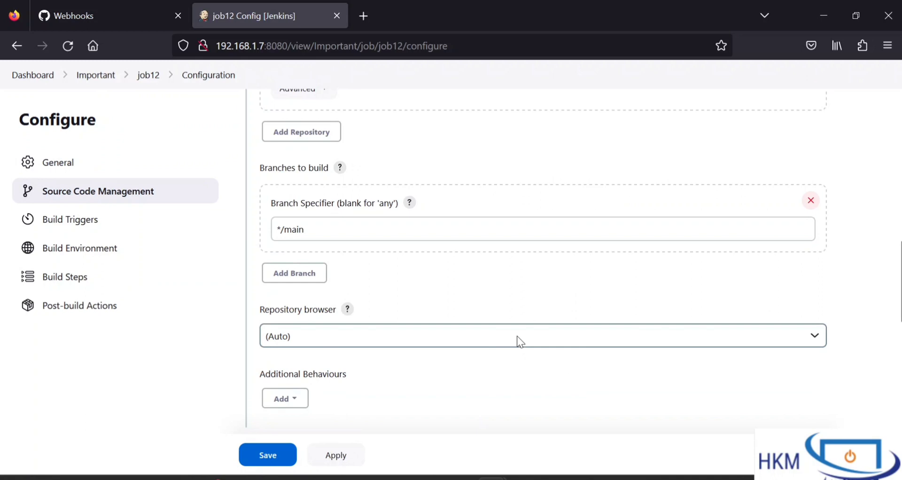
{"action": "scroll", "coordinate": [516, 336], "scroll_direction": "down", "scroll_amount": 5}
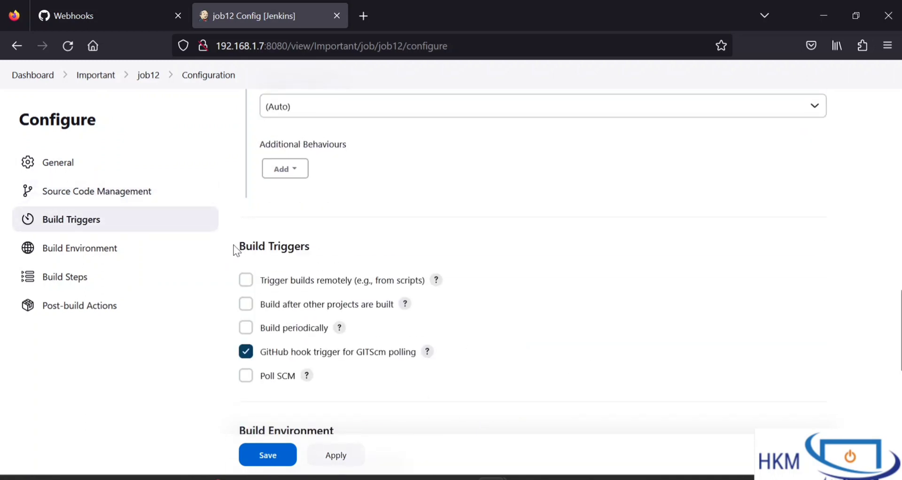
{"action": "left_click_drag", "start_coordinate": [233, 249], "coordinate": [396, 391]}
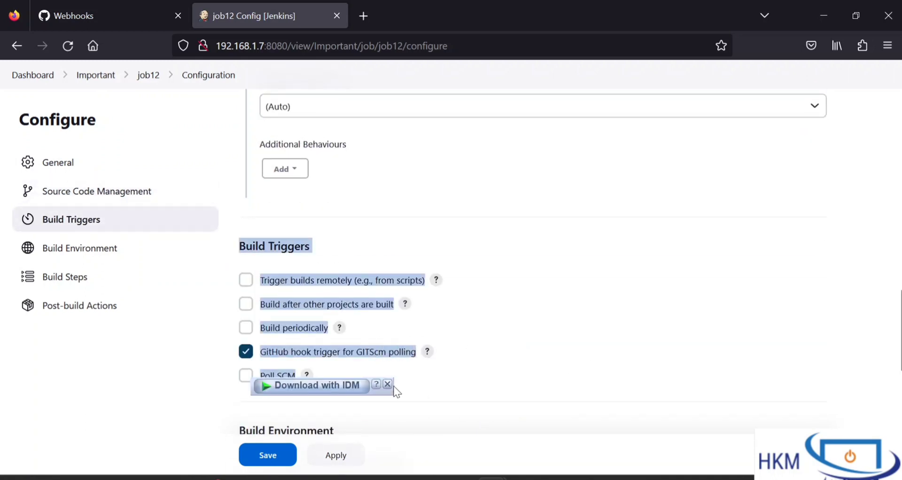
{"action": "left_click", "coordinate": [387, 381]}
{"action": "left_click", "coordinate": [461, 391]}
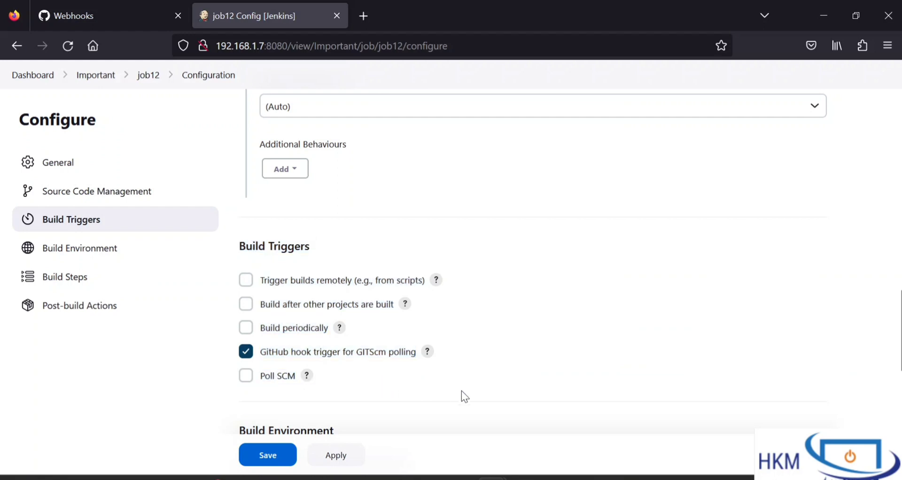